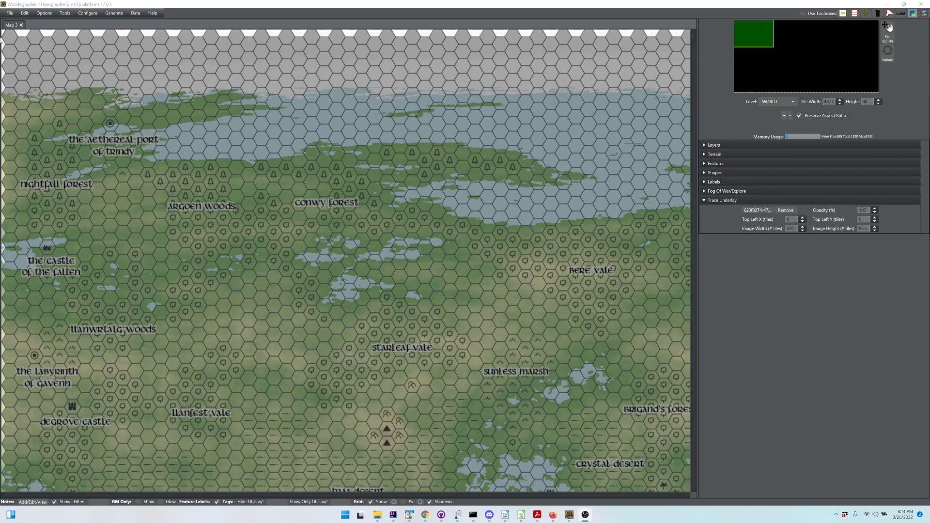
- Look over the setup options for a new World/Kingdom map and close them without generating a map
click(10, 13)
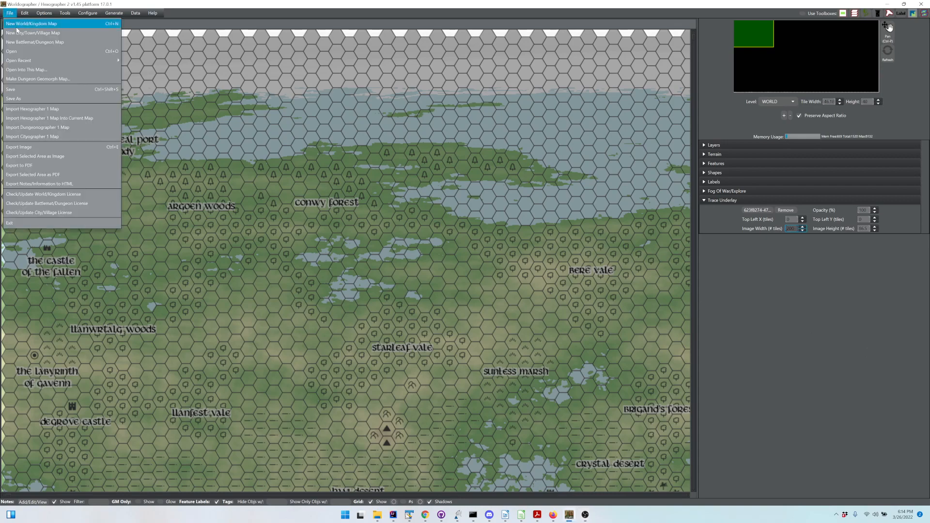
click(15, 23)
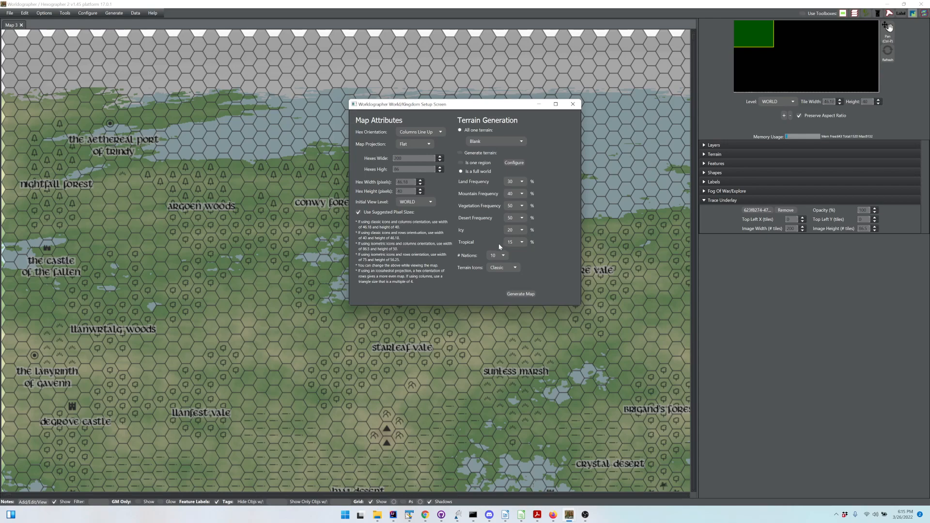
click(572, 106)
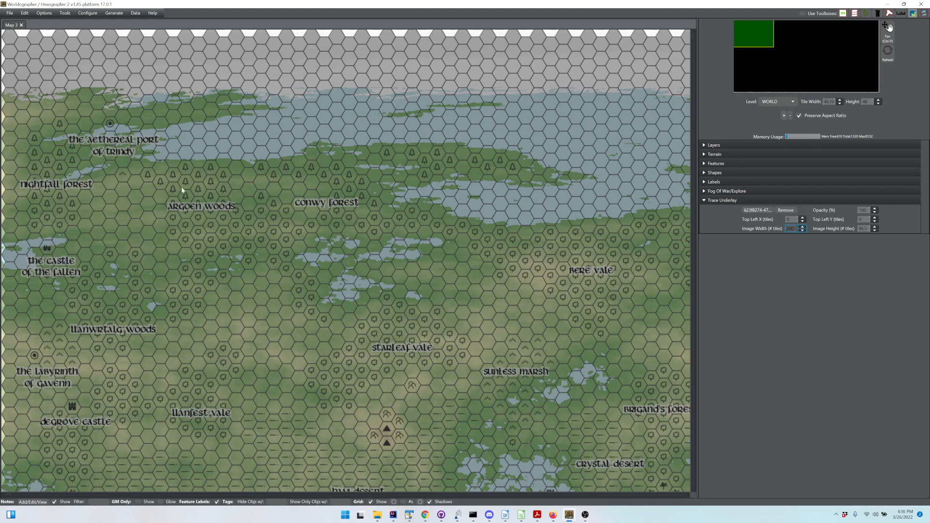
- Start converting the trace underlay image with the Classic terrain set and go through the selectable terrain types
click(51, 15)
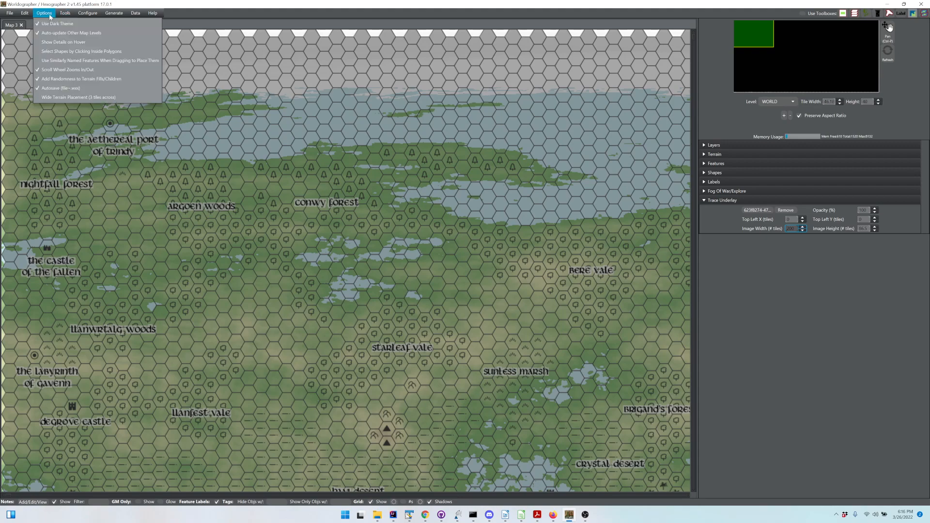
mouse_move(61, 14)
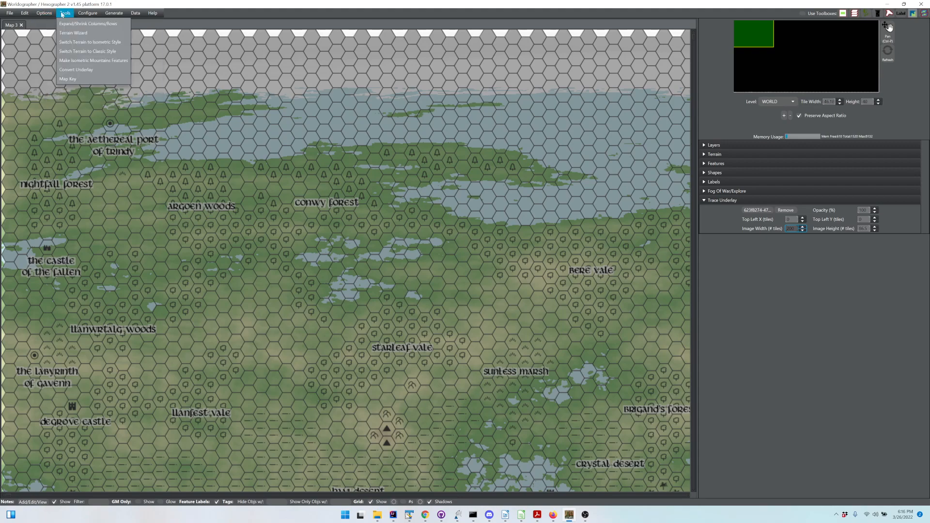
click(76, 70)
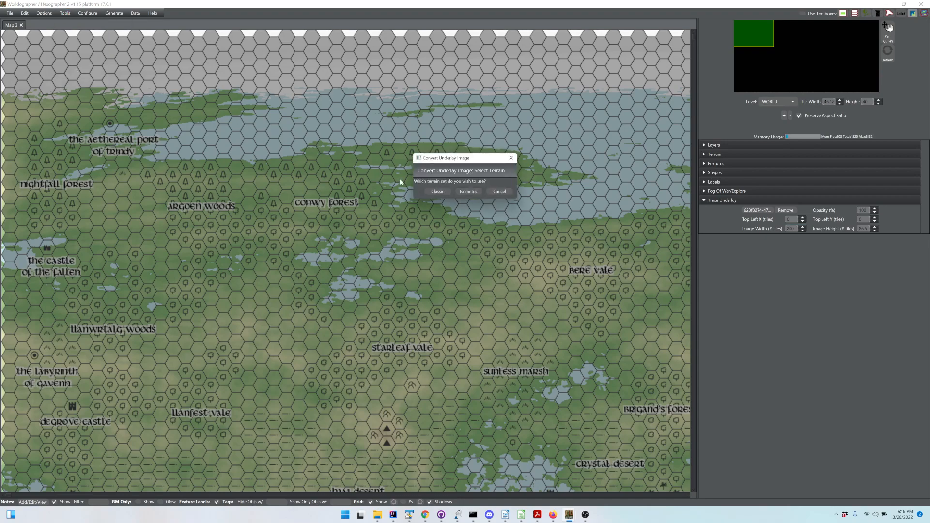
click(431, 192)
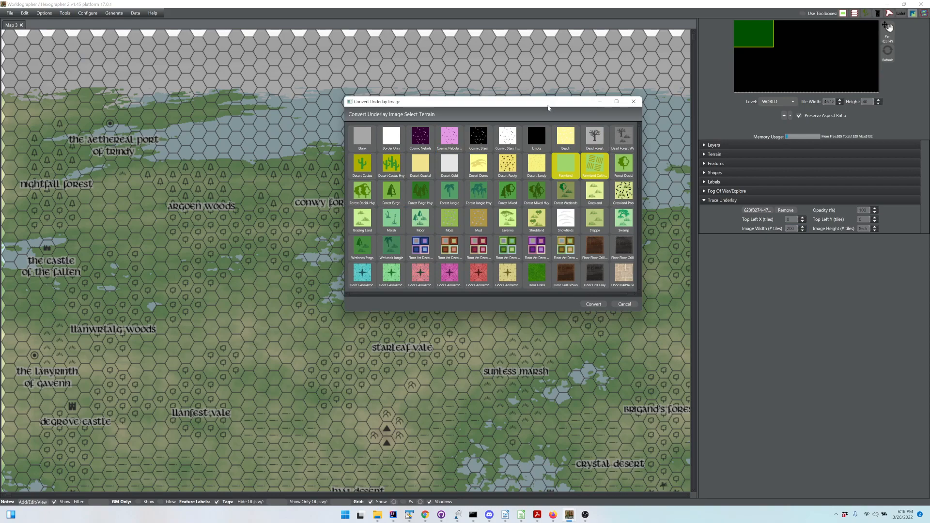
drag(548, 107, 445, 95)
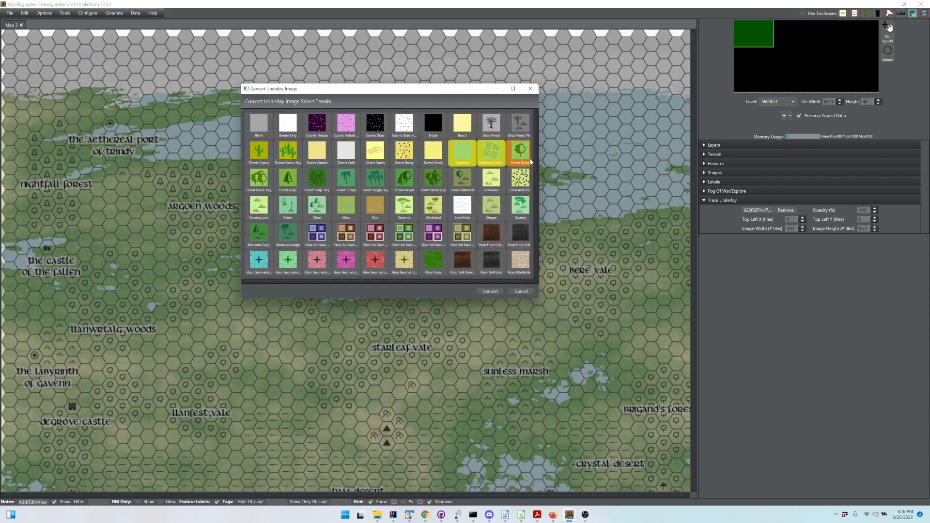
scroll(535, 196, down, 2)
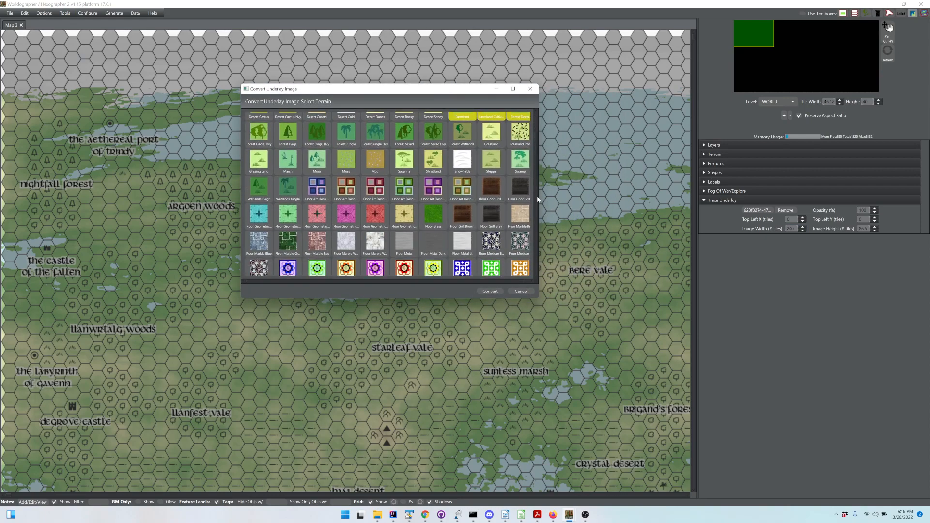
scroll(538, 199, down, 10)
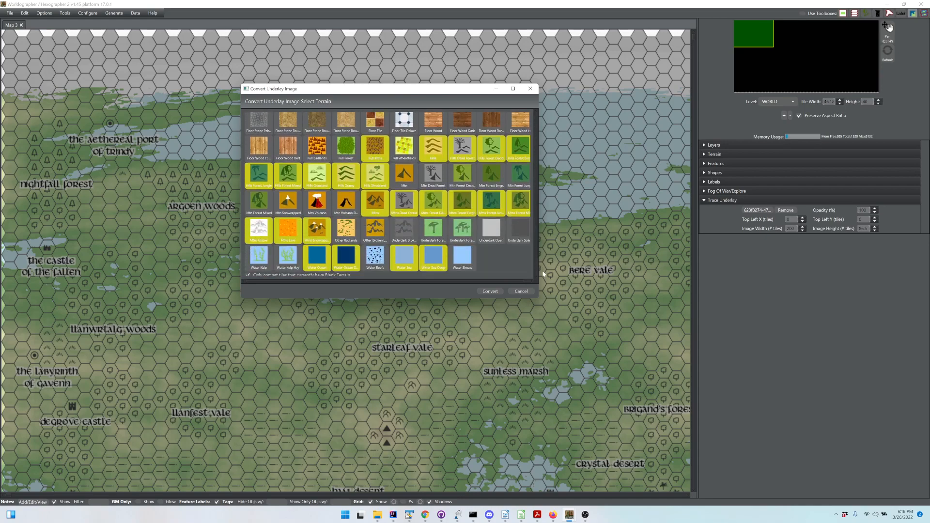
- Exclude Full Mine, Hills Dead Forest, Mtns Dead Forest, Mtns Glacier and Mtns Lava, and convert the underlay image to terrain
click(375, 145)
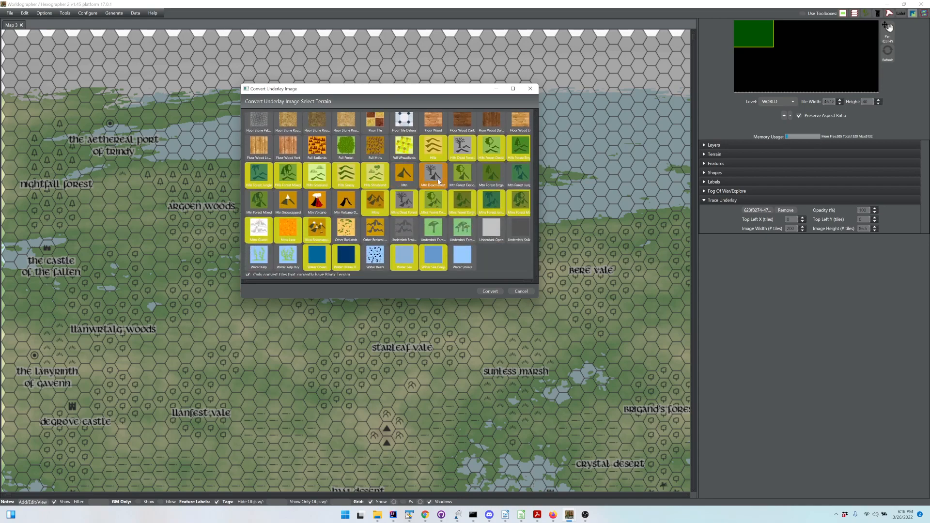
click(462, 145)
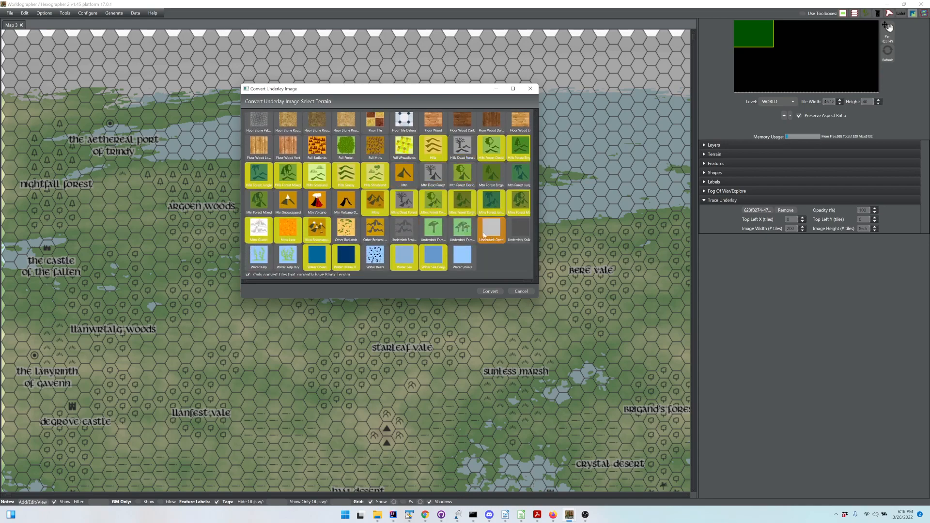
click(410, 206)
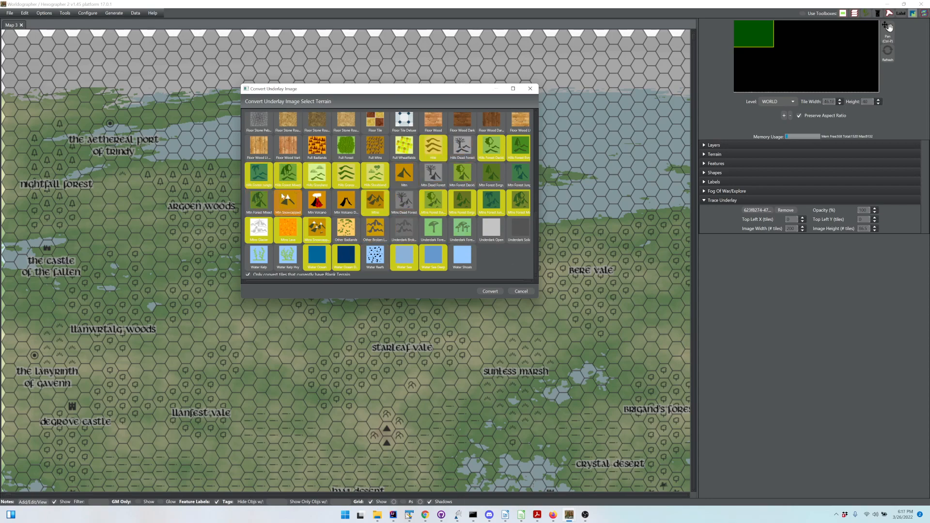
click(339, 253)
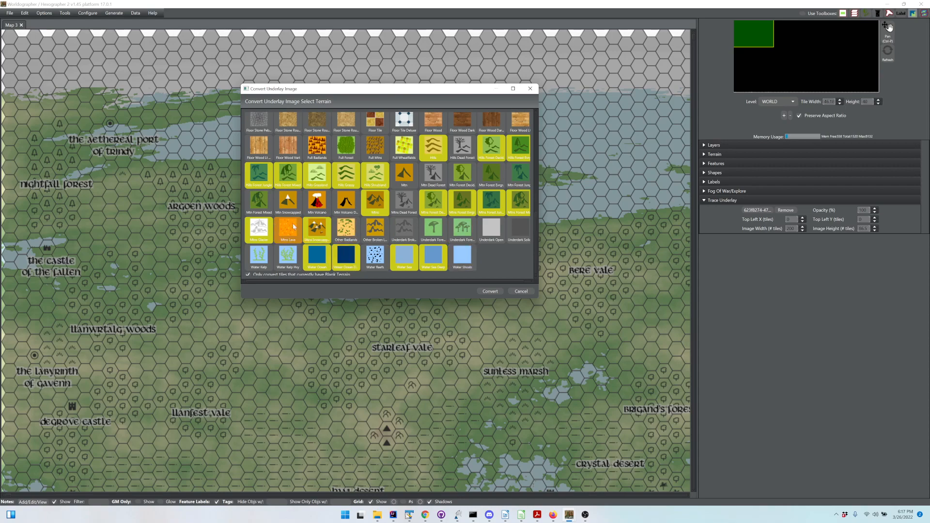
click(267, 228)
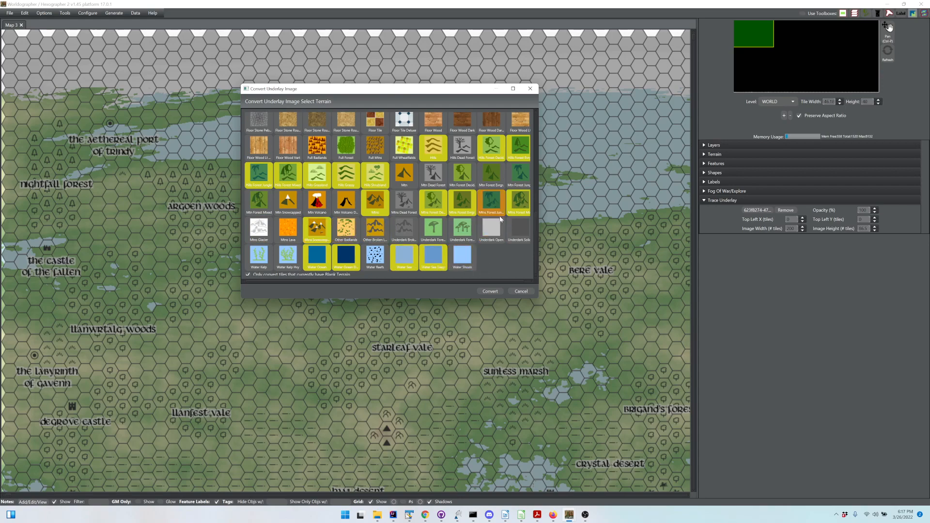
click(491, 291)
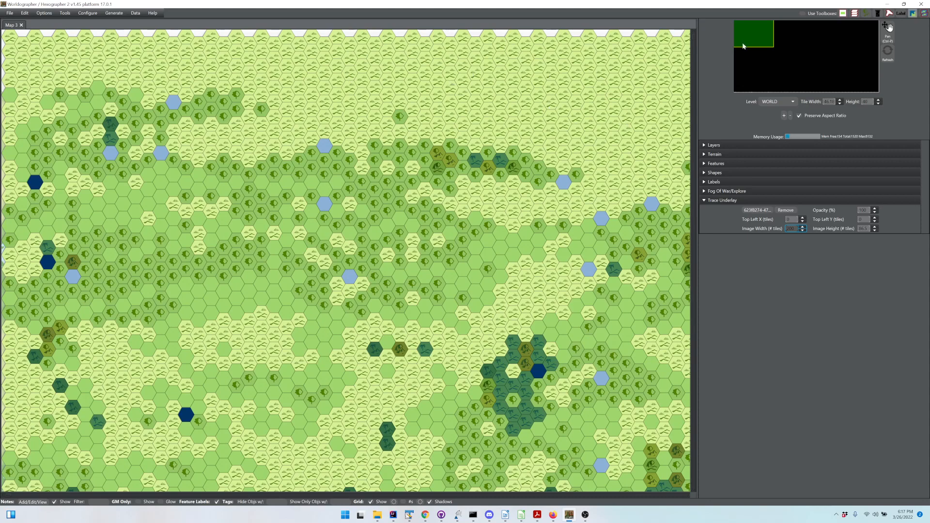
- Check the converted terrain farther south on the map and undo the underlay conversion
mouse_move(742, 46)
mouse_down()
mouse_move(786, 69)
mouse_move(757, 56)
mouse_up()
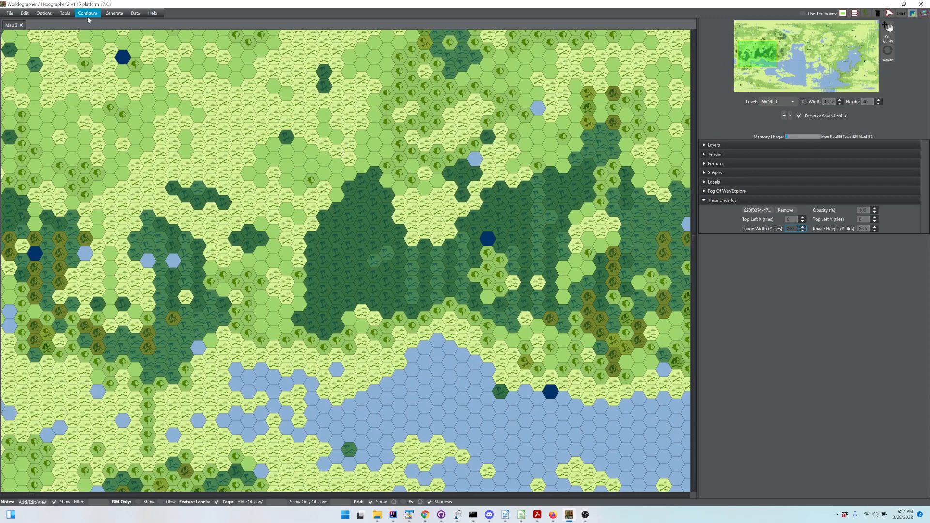
click(25, 14)
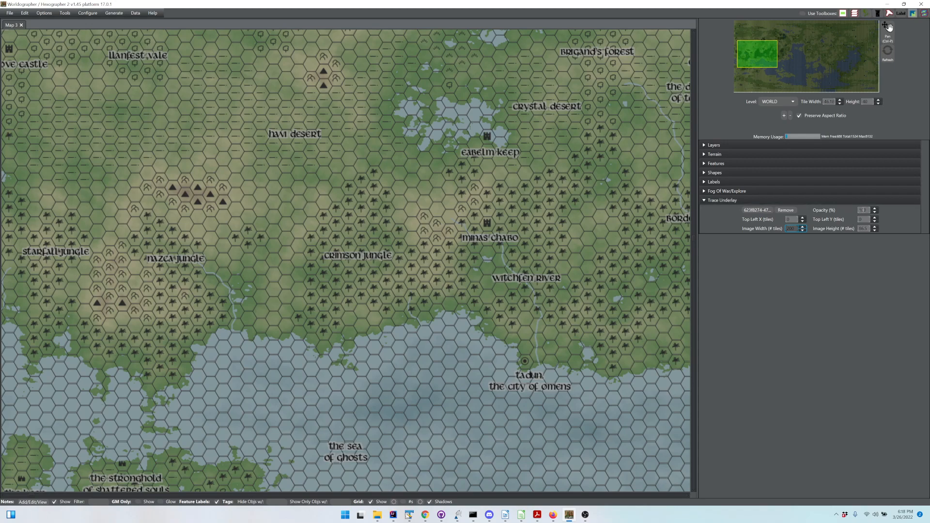
- Lower the opacity of the trace underlay image
click(860, 210)
text(6)
key(Return)
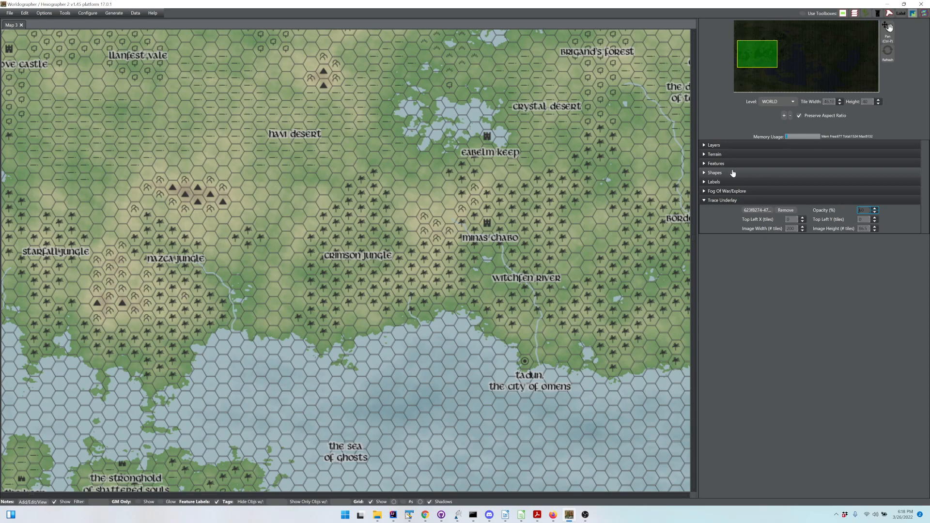
- Limit the available terrain tiles to the Classic set
click(725, 155)
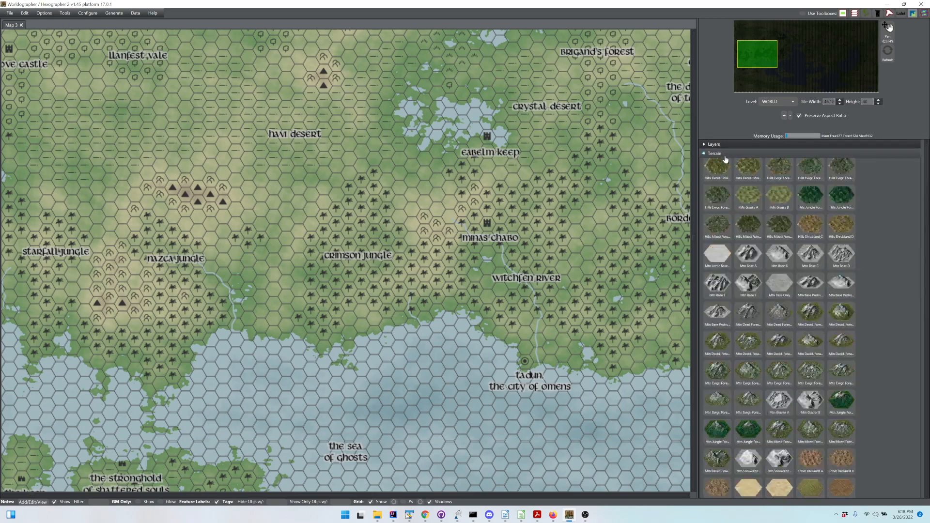
click(776, 167)
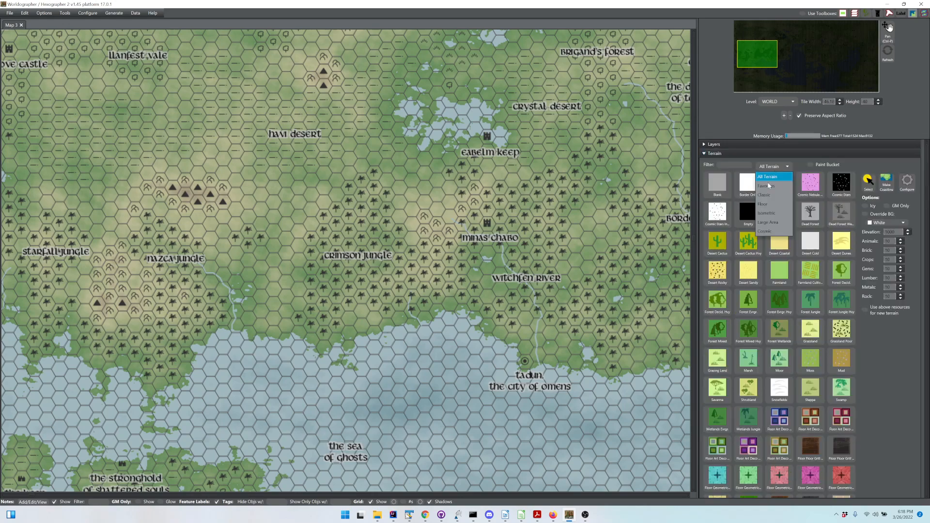
click(765, 195)
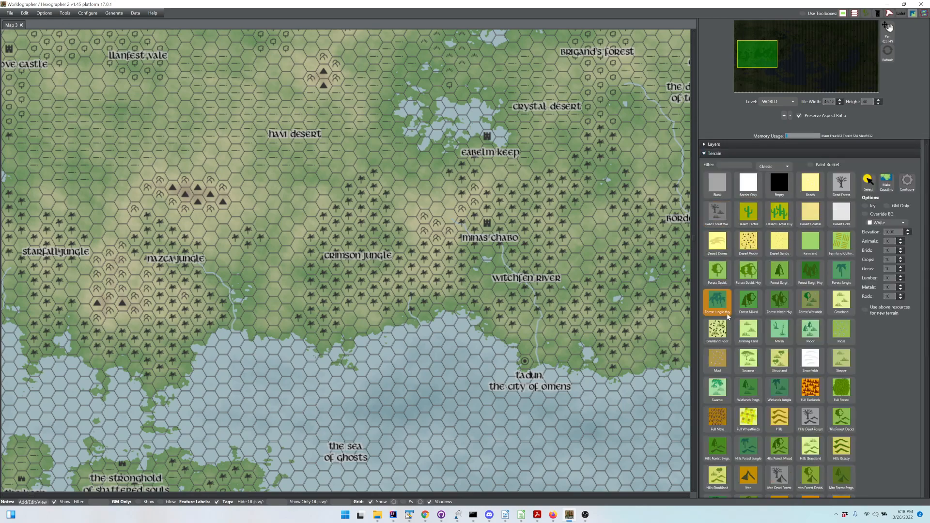
- Paint Forest Jungle hexes along the outlines of the jungle areas around Crimson Jungle, Minas Chabo and Witchfen River
click(839, 277)
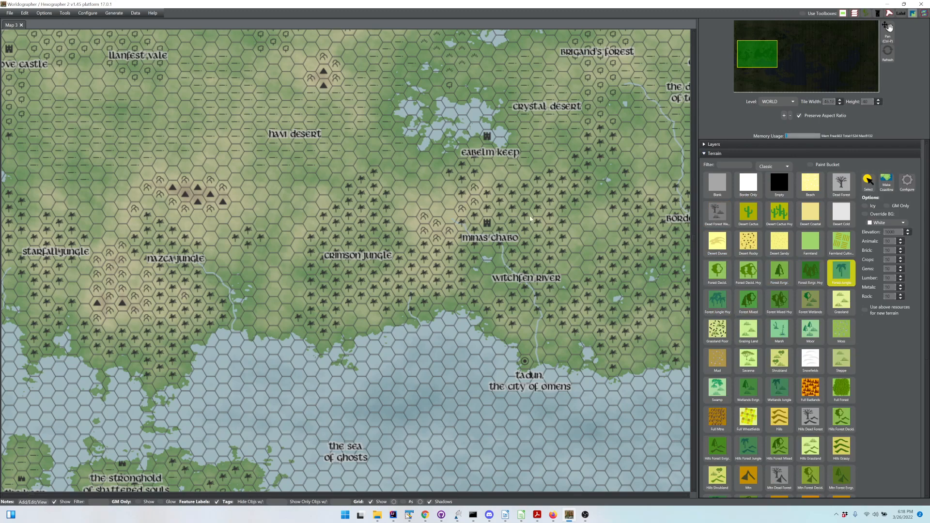
mouse_move(487, 200)
mouse_down()
mouse_move(517, 195)
mouse_move(547, 174)
mouse_move(572, 178)
mouse_move(601, 126)
mouse_move(614, 144)
mouse_move(561, 208)
mouse_move(586, 193)
mouse_move(555, 212)
mouse_move(548, 318)
mouse_move(515, 303)
mouse_move(526, 280)
mouse_move(508, 250)
mouse_move(477, 255)
mouse_move(464, 271)
mouse_move(476, 304)
mouse_move(512, 325)
mouse_move(494, 313)
mouse_up()
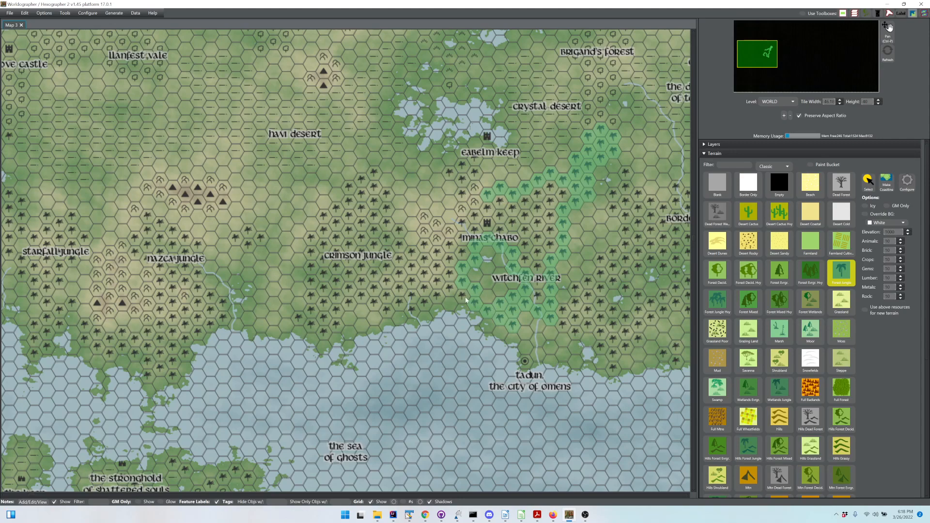
mouse_move(450, 288)
mouse_down()
mouse_move(456, 259)
mouse_move(436, 276)
mouse_move(436, 298)
mouse_move(414, 309)
mouse_move(359, 298)
mouse_move(335, 310)
mouse_move(332, 329)
mouse_move(303, 322)
mouse_move(318, 287)
mouse_move(315, 242)
mouse_move(365, 180)
mouse_move(376, 178)
mouse_move(407, 256)
mouse_move(448, 254)
mouse_move(467, 224)
mouse_up()
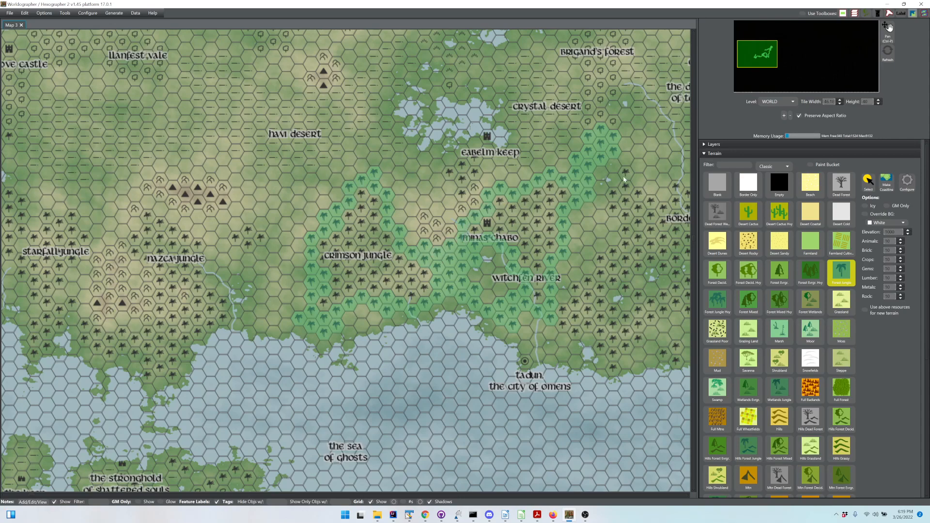
click(48, 14)
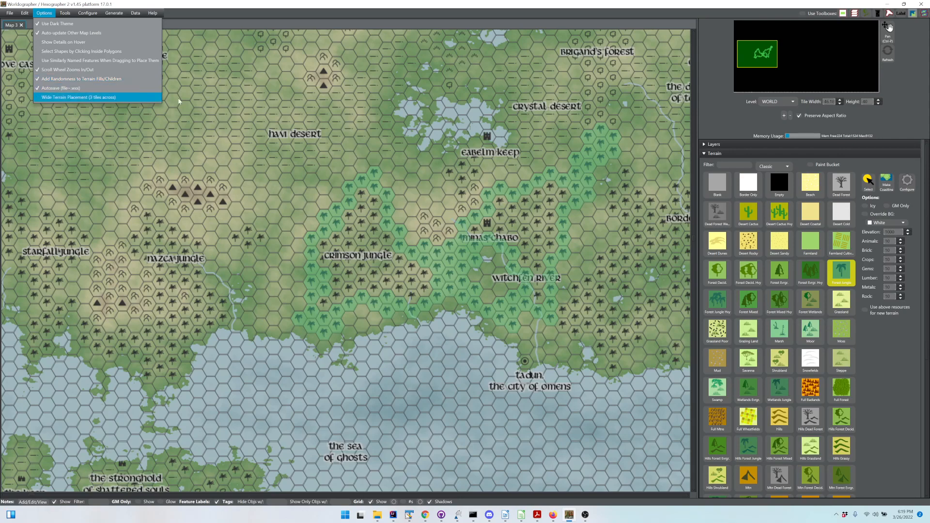
click(210, 22)
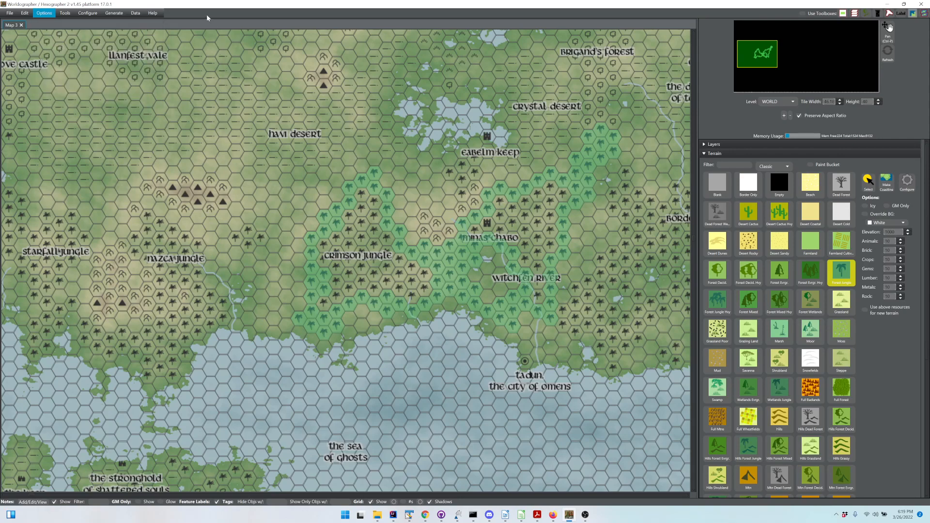
- Fill the outlined Crimson Jungle area and the area east of Minas Chabo with Forest Jungle using the Paint Bucket
click(811, 166)
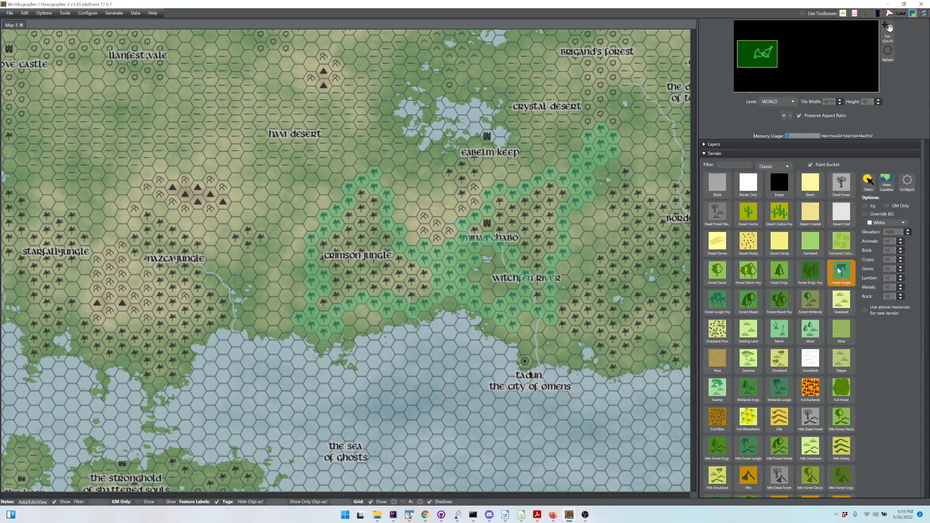
click(840, 271)
click(378, 272)
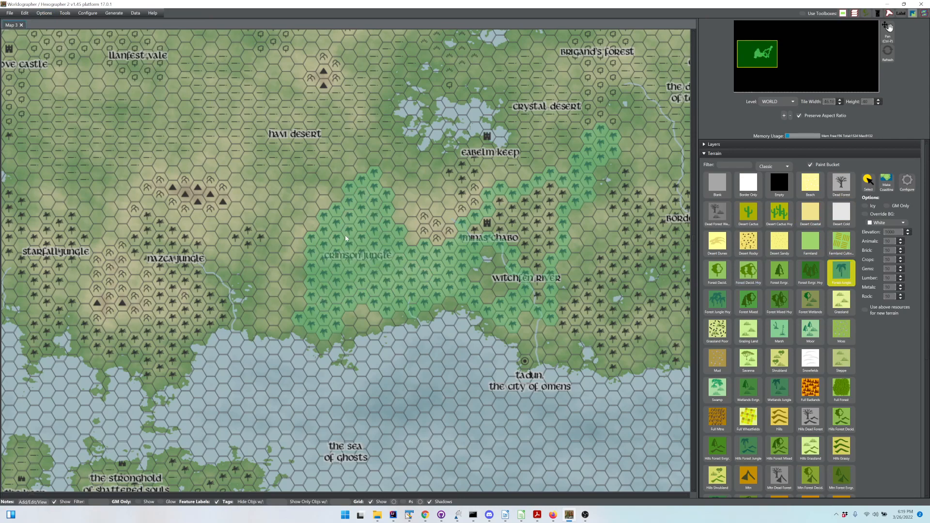
click(530, 231)
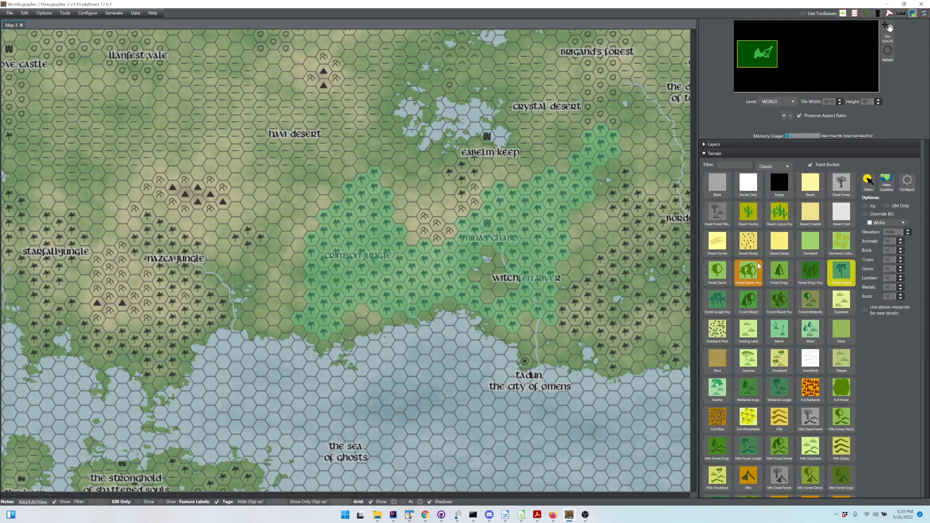
- Try filling the blank hexes at the map's western coast with Farmland using the Paint Bucket, and undo the fill
click(810, 241)
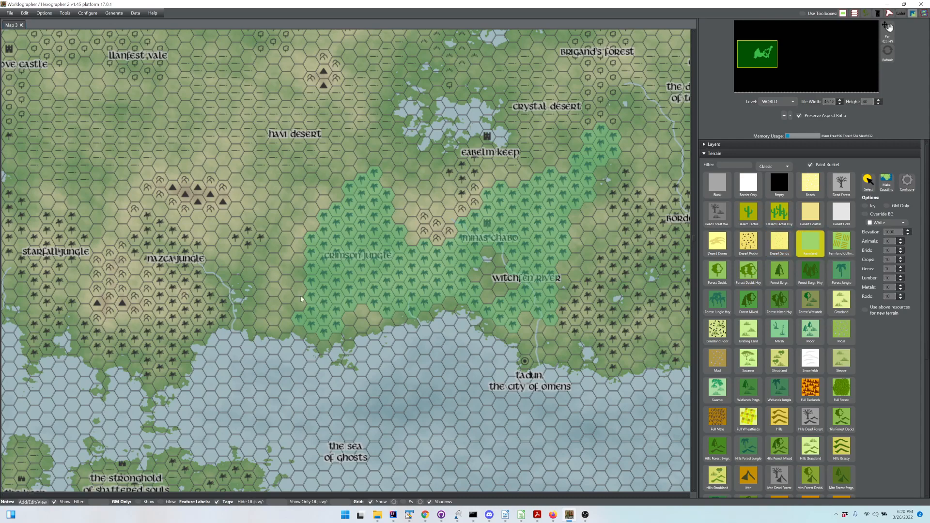
click(17, 317)
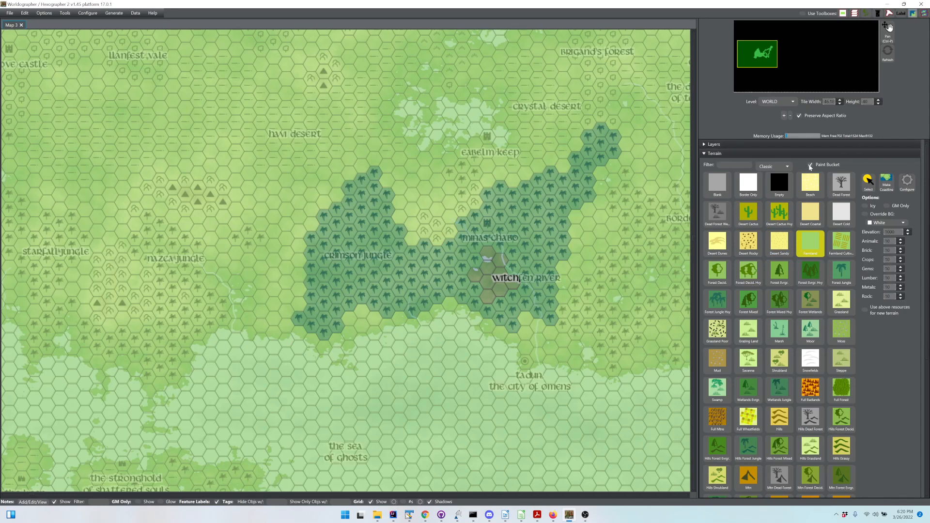
click(25, 13)
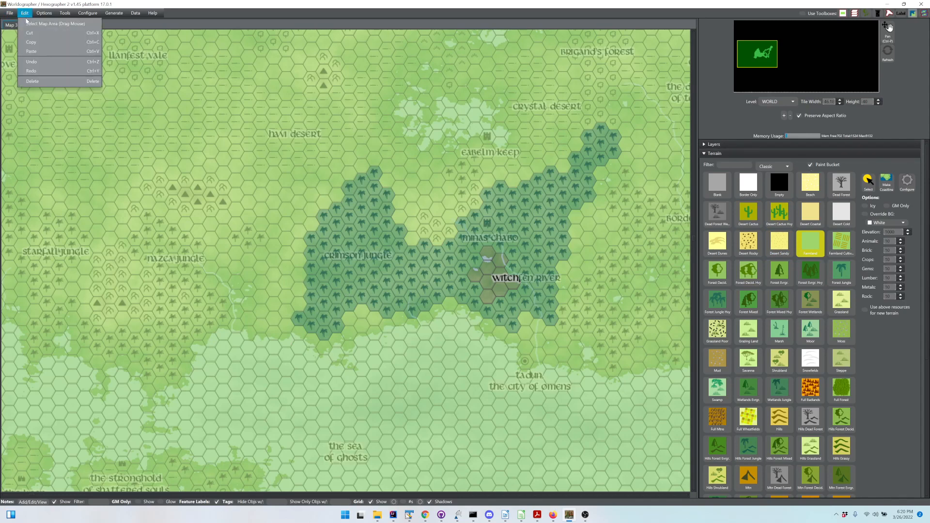
click(31, 61)
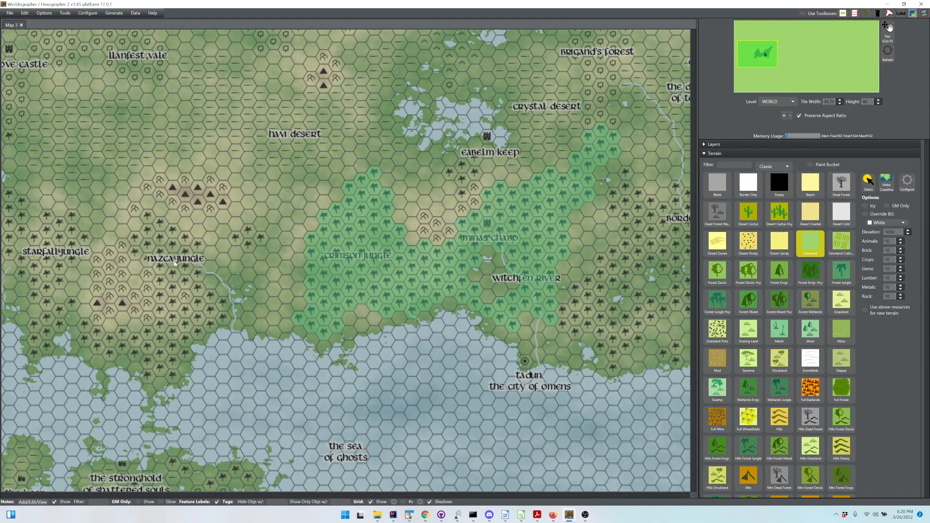
- Paint Farmland hexes one by one, without the Paint Bucket, along the coastline from the far west to just south of Crimson Jungle
click(12, 315)
mouse_move(24, 318)
mouse_down()
mouse_move(35, 356)
mouse_move(48, 347)
mouse_move(46, 333)
mouse_move(77, 324)
mouse_move(86, 352)
mouse_move(138, 363)
mouse_move(160, 370)
mouse_move(160, 381)
mouse_move(177, 370)
mouse_move(195, 336)
mouse_move(227, 319)
mouse_move(336, 345)
mouse_move(363, 333)
mouse_up()
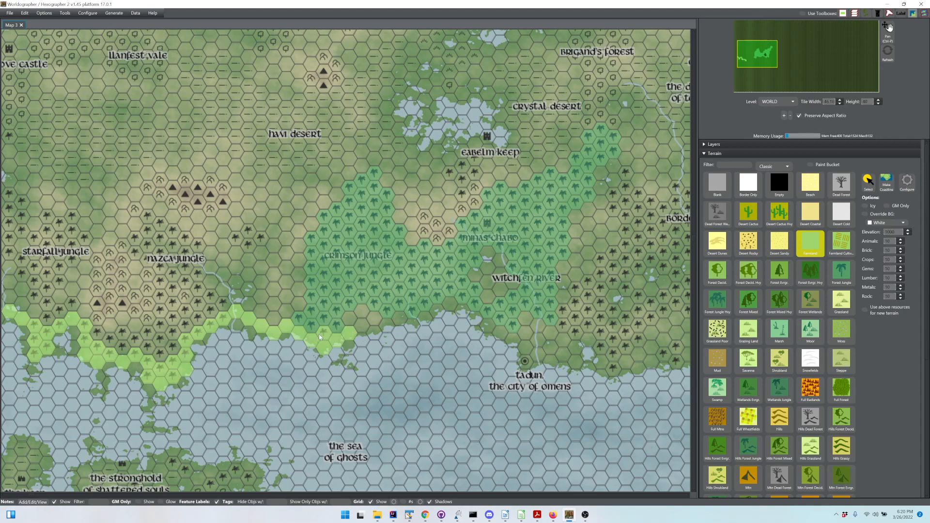
- Continue the Farmland coastline eastward from south of Crimson Jungle to the headland southwest of Witchfen River
mouse_move(349, 328)
mouse_down()
mouse_move(361, 313)
mouse_move(373, 320)
mouse_move(357, 330)
mouse_move(416, 326)
mouse_move(449, 307)
mouse_up()
click(374, 333)
click(360, 328)
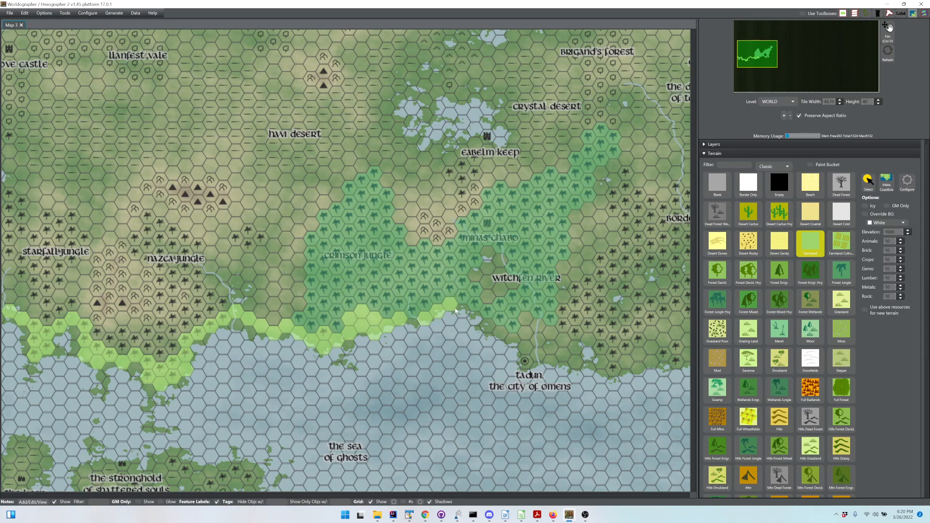
- Paint Farmland hexes over the blank clearing beside the Witchfen River label, south of Minas Chabo
drag(485, 277, 502, 292)
click(512, 284)
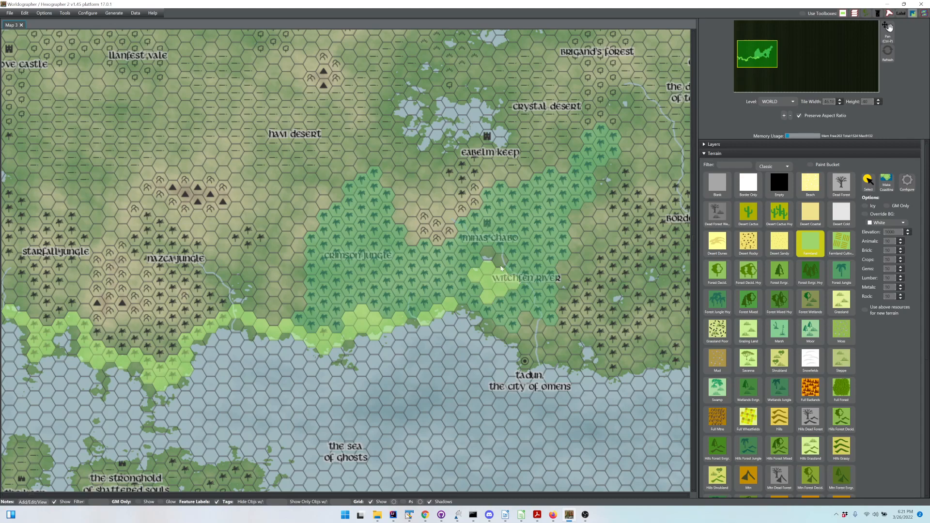
click(495, 259)
click(489, 254)
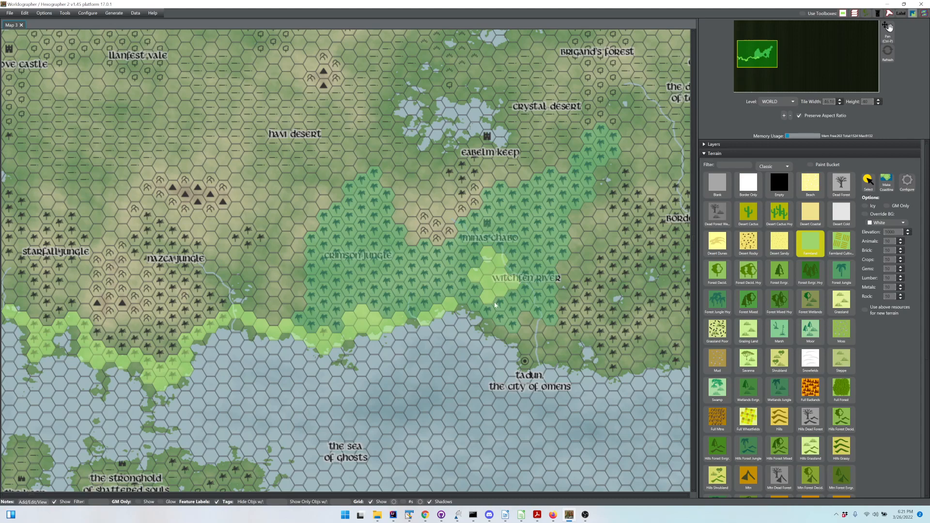
- Paint Farmland hexes along the coast from south of Witchfen River to the city of Tadun, including the city's hex
click(489, 330)
click(504, 338)
click(514, 342)
click(526, 335)
click(526, 348)
click(537, 356)
click(549, 349)
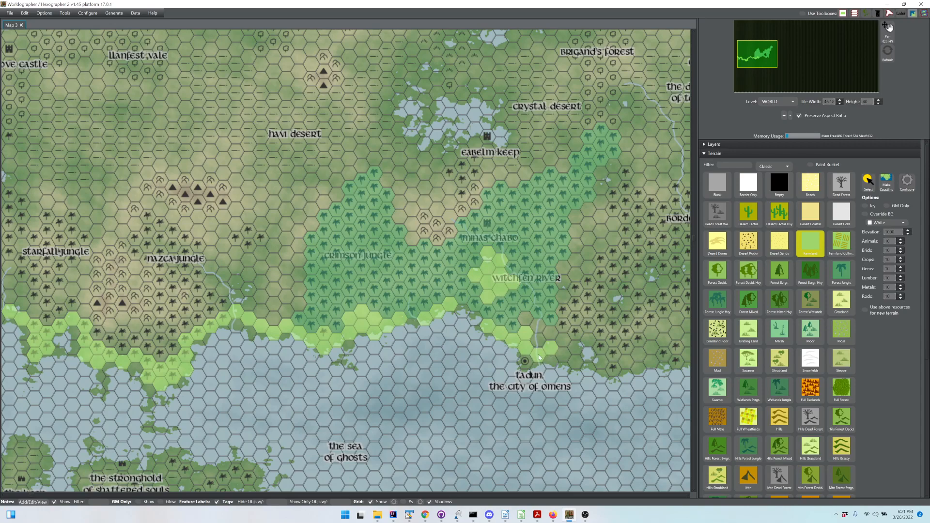
click(526, 362)
- Extend the Farmland coastline from Tadun eastward to the edge of the visible map
click(564, 360)
click(577, 363)
click(588, 370)
click(601, 364)
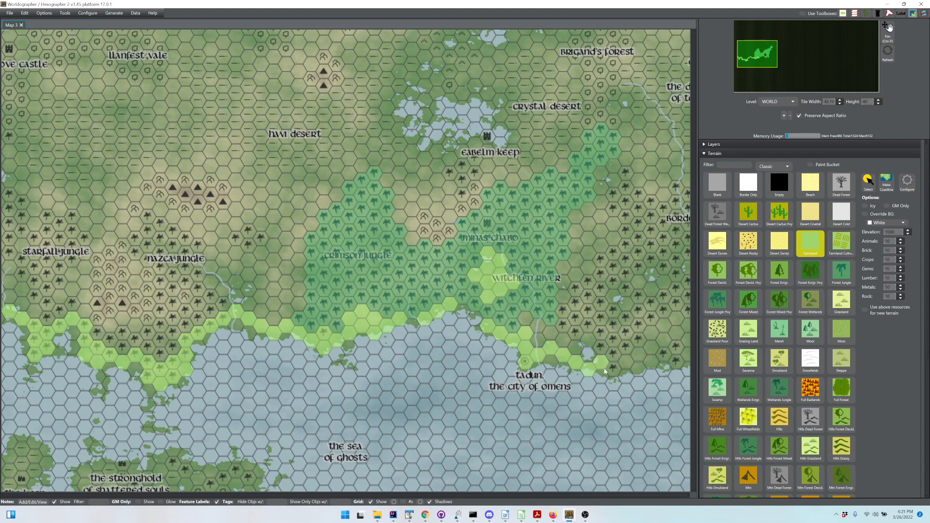
click(627, 363)
click(639, 369)
click(638, 356)
click(650, 363)
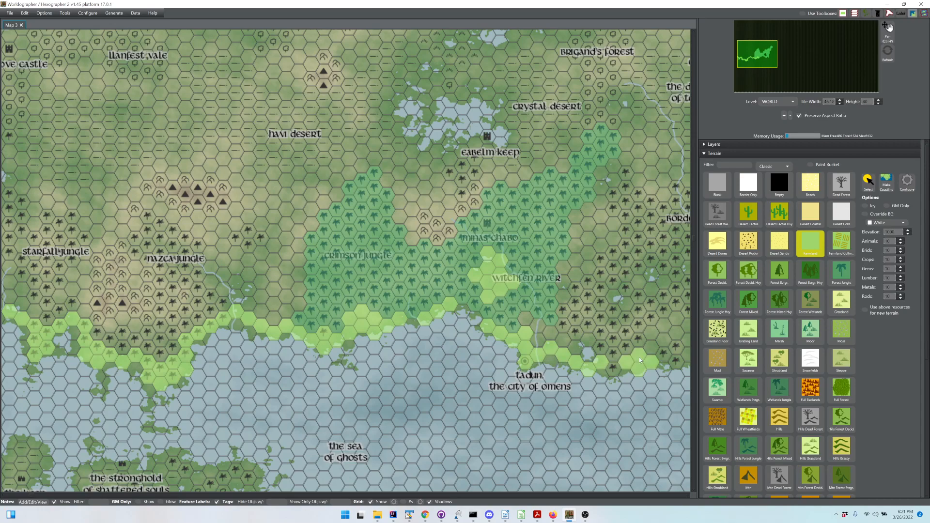
click(677, 361)
click(685, 357)
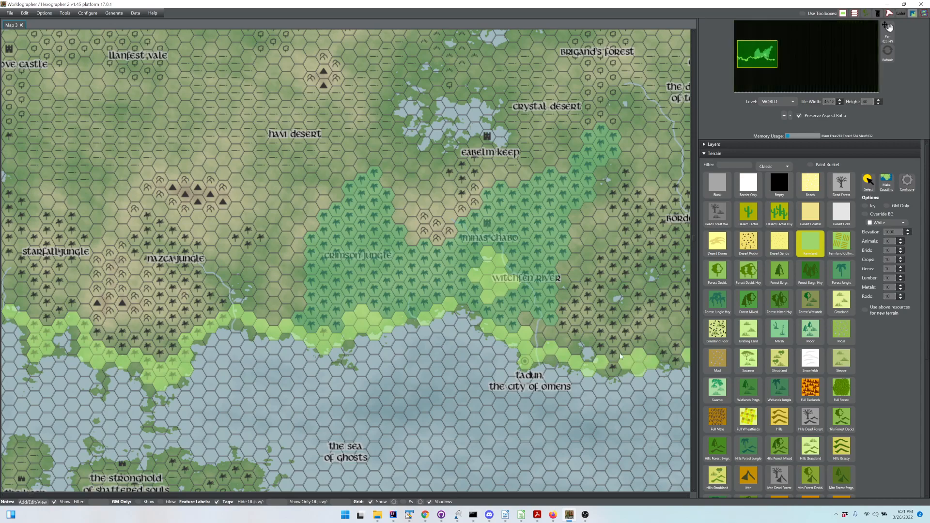
- Paint Farmland hexes on the far western edge, just above the coast and again north of Starfall Jungle
click(9, 290)
click(9, 279)
click(11, 270)
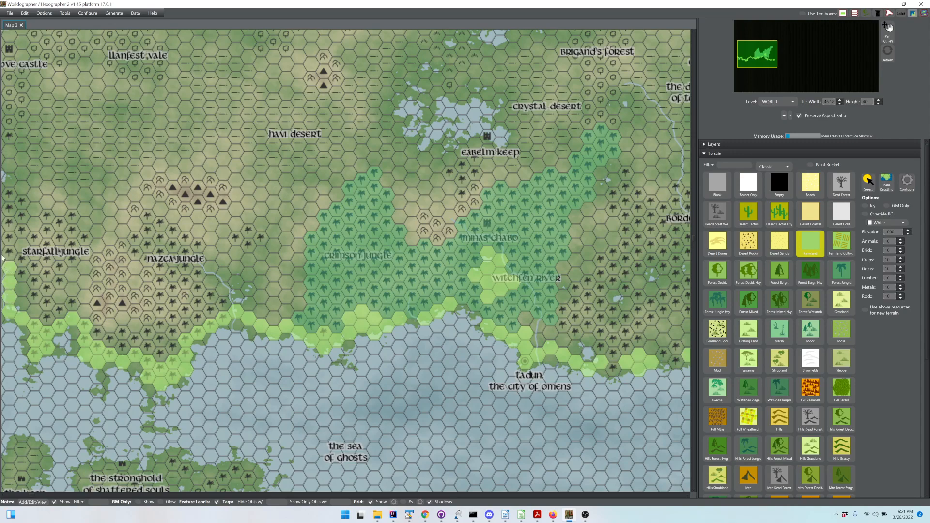
click(5, 180)
click(5, 166)
click(5, 152)
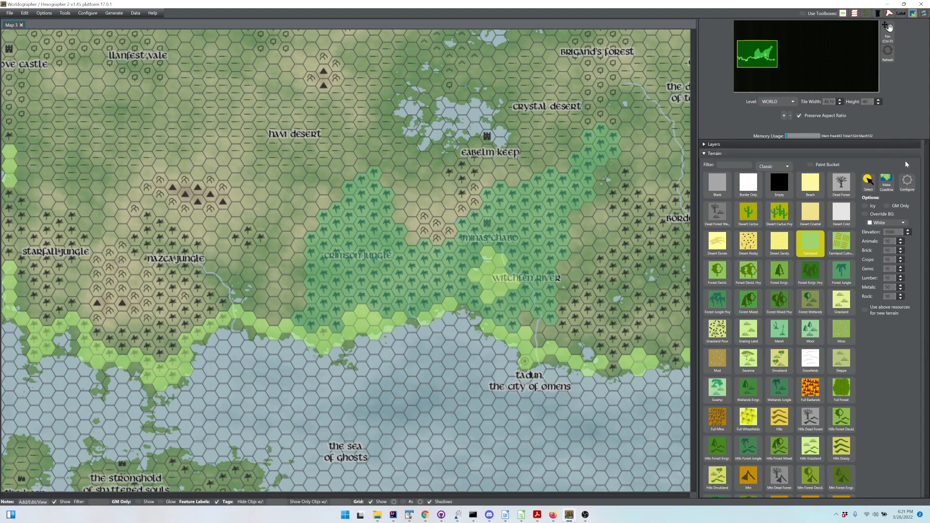
- Try painting Water Sea hexes along the far western coastline
scroll(925, 342, down, 5)
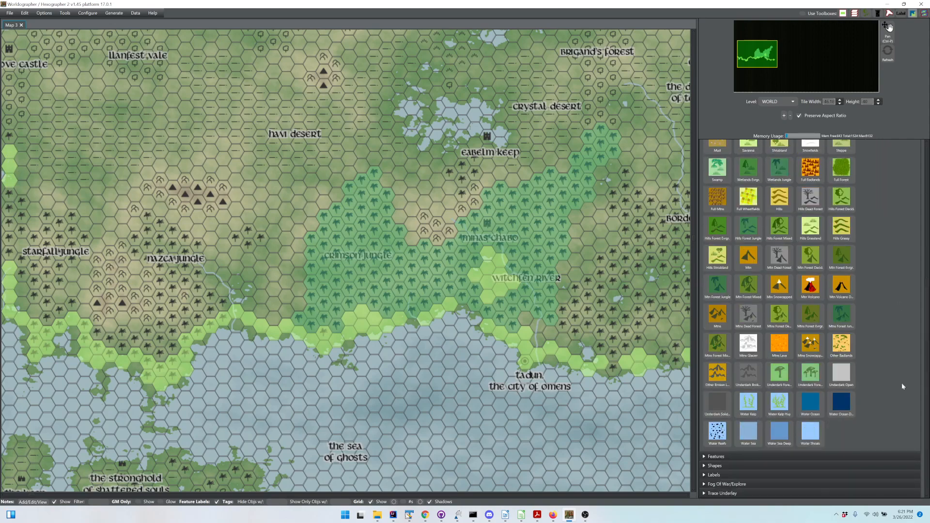
click(755, 437)
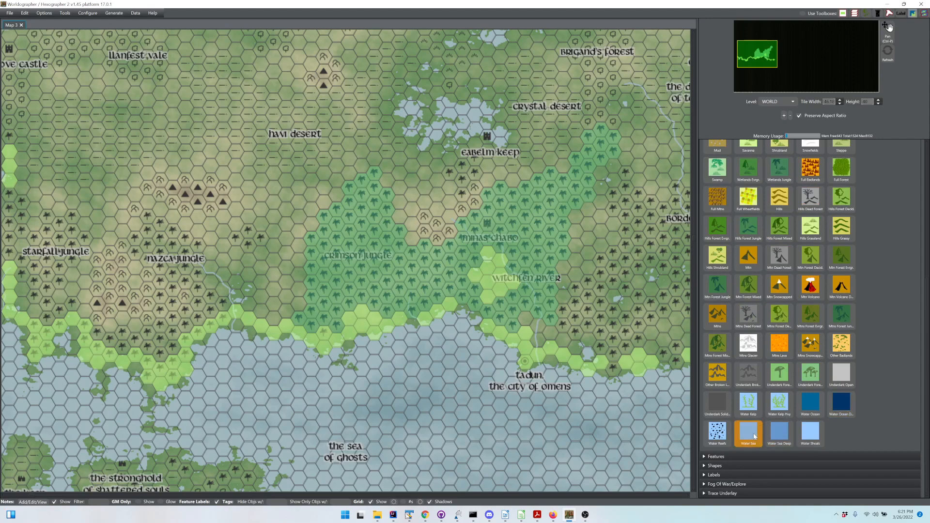
click(10, 329)
mouse_move(18, 354)
mouse_down()
mouse_move(24, 374)
mouse_move(57, 361)
mouse_move(72, 336)
mouse_move(73, 347)
mouse_up()
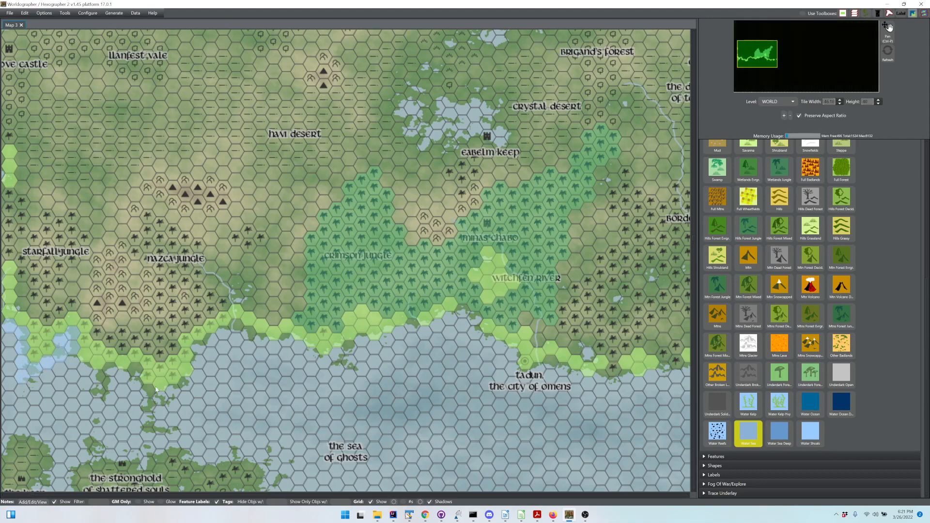
- Paint a Water Ocean border directly south of the Farmland coastline, from the far west past Tadun to the east
click(810, 402)
mouse_move(8, 325)
mouse_down()
mouse_move(25, 377)
mouse_move(61, 360)
mouse_move(71, 340)
mouse_move(71, 360)
mouse_move(94, 380)
mouse_move(132, 375)
mouse_move(133, 388)
mouse_move(162, 402)
mouse_move(187, 393)
mouse_move(200, 355)
mouse_move(235, 329)
mouse_move(324, 364)
mouse_move(467, 315)
mouse_move(479, 339)
mouse_move(533, 378)
mouse_move(560, 376)
mouse_move(553, 364)
mouse_move(605, 389)
mouse_move(678, 377)
mouse_move(620, 379)
mouse_up()
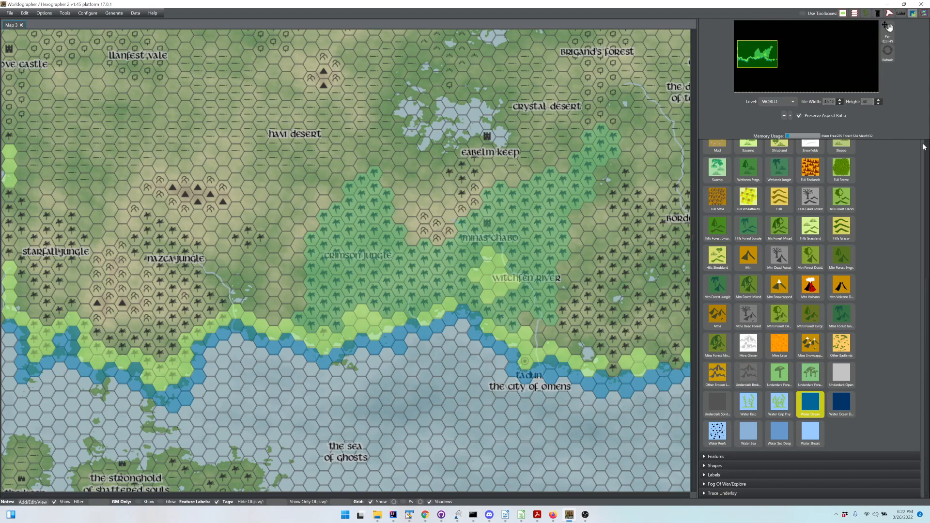
- Paint Forest Jungle hexes along the jungle southeast of Witchfen River, around Starfall Jungle and at the far western edge
scroll(927, 148, up, 3)
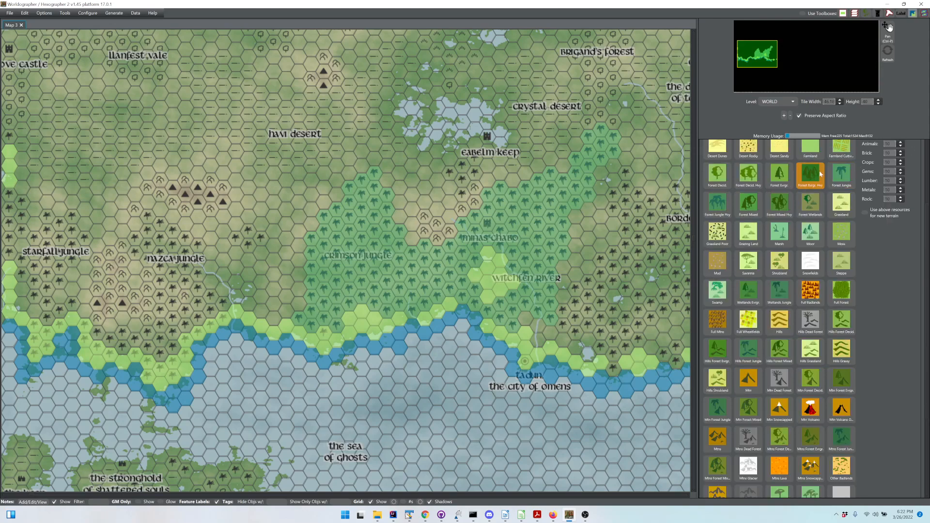
click(841, 174)
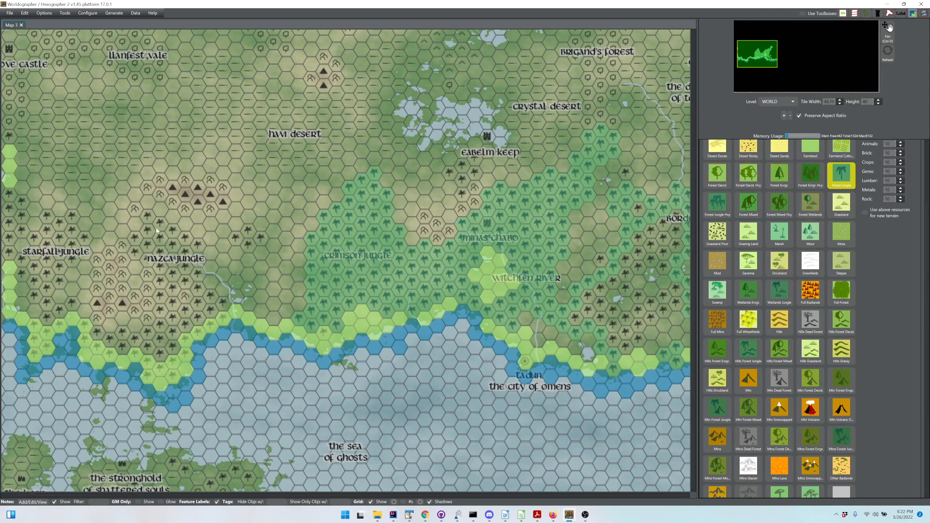
mouse_move(9, 196)
mouse_down()
mouse_move(8, 251)
mouse_move(48, 316)
mouse_move(68, 311)
mouse_move(57, 286)
mouse_move(83, 240)
mouse_move(72, 220)
mouse_move(46, 217)
mouse_move(46, 231)
mouse_move(32, 236)
mouse_move(9, 210)
mouse_up()
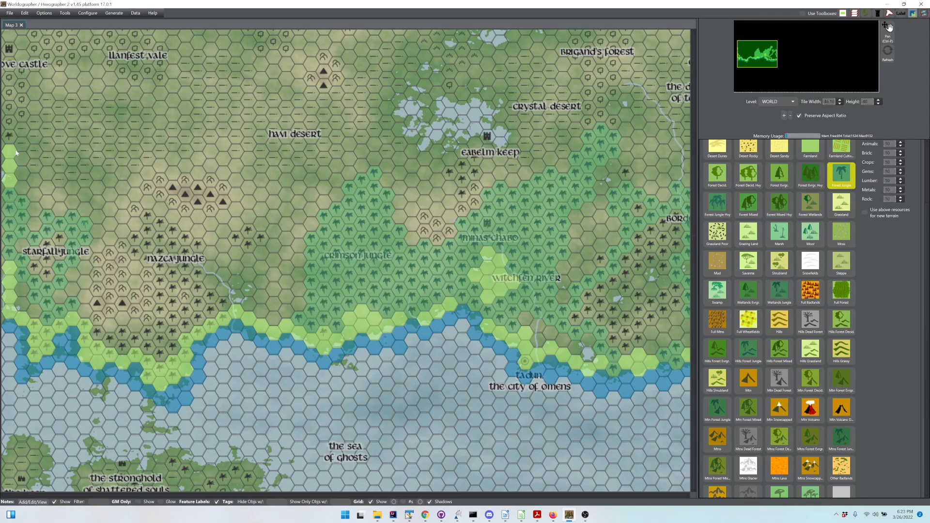
drag(16, 153, 10, 136)
- Paint Forest Jungle hexes around Nazca Jungle, down to its coast, and over the small patch to its northeast
mouse_move(205, 290)
mouse_down()
mouse_move(221, 305)
mouse_move(184, 322)
mouse_move(170, 351)
mouse_move(101, 333)
mouse_move(120, 335)
mouse_up()
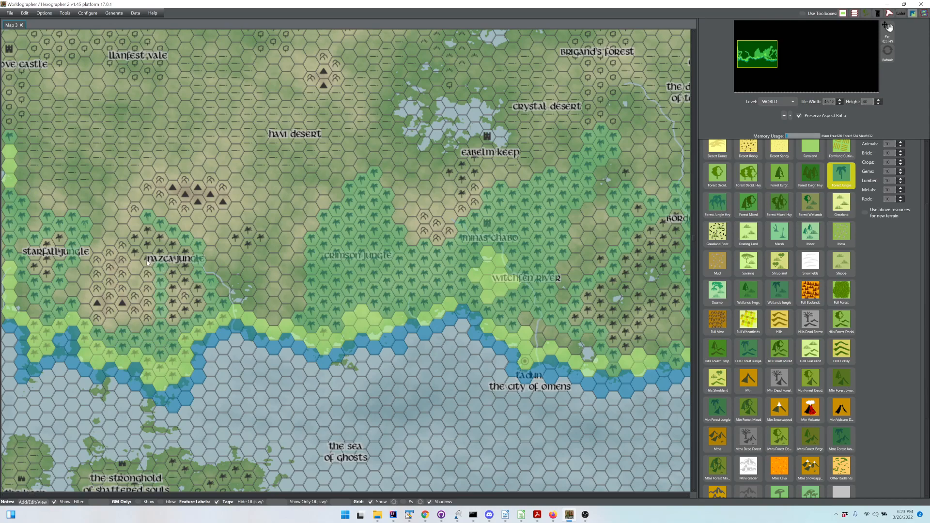
mouse_move(153, 265)
mouse_down()
mouse_move(139, 255)
mouse_move(145, 237)
mouse_up()
mouse_move(175, 309)
mouse_down()
mouse_move(187, 313)
mouse_move(196, 292)
mouse_move(187, 284)
mouse_move(214, 288)
mouse_up()
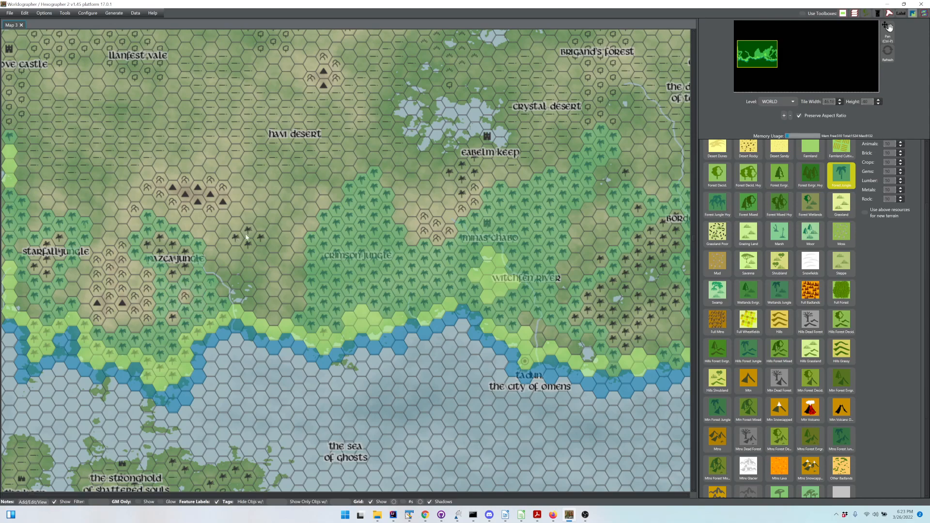
drag(246, 237, 249, 243)
- Paint Hills hexes over the hill symbols around Nazca Jungle, on the range north of it, and northwest of Minas Chabo
click(780, 320)
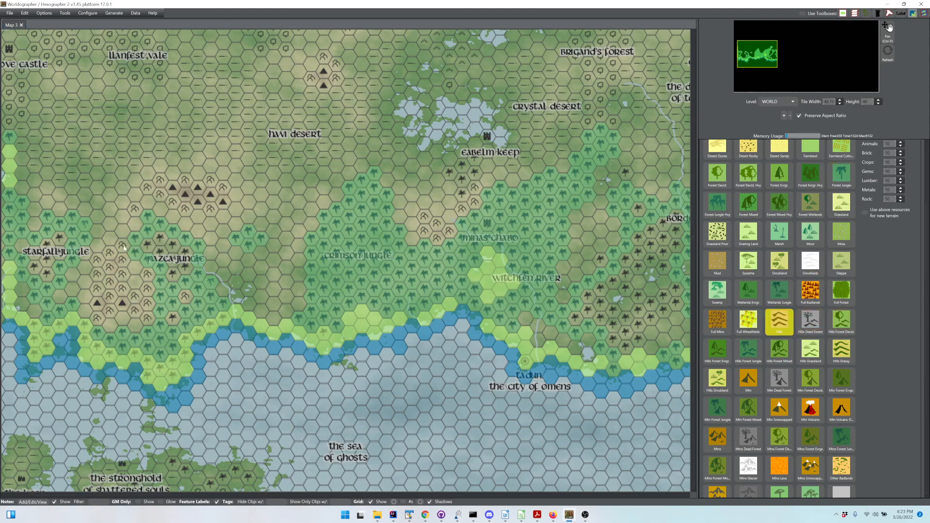
mouse_move(122, 246)
mouse_down()
mouse_move(99, 273)
mouse_move(104, 316)
mouse_move(109, 310)
mouse_move(99, 320)
mouse_move(132, 313)
mouse_move(149, 320)
mouse_move(149, 280)
mouse_move(131, 294)
mouse_move(119, 265)
mouse_move(116, 285)
mouse_up()
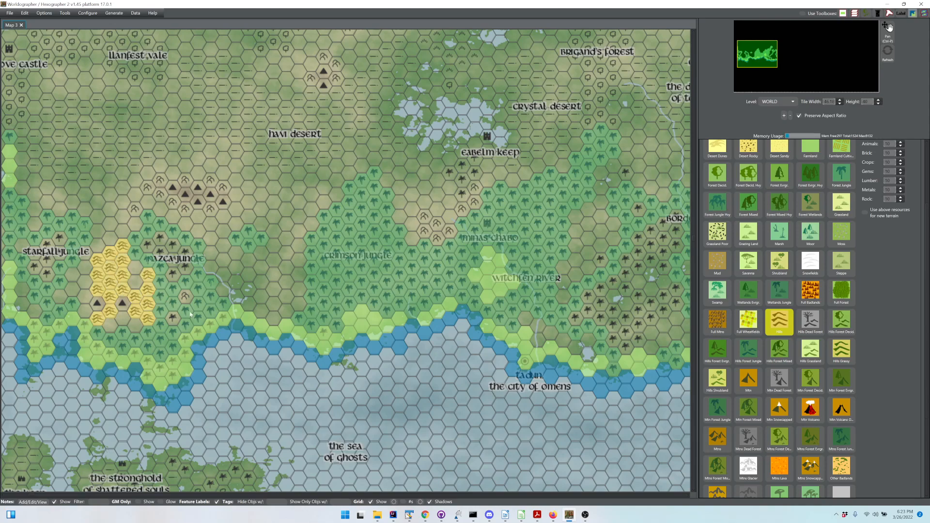
click(186, 295)
mouse_move(148, 188)
mouse_down()
mouse_move(184, 211)
mouse_move(158, 181)
mouse_move(225, 190)
mouse_up()
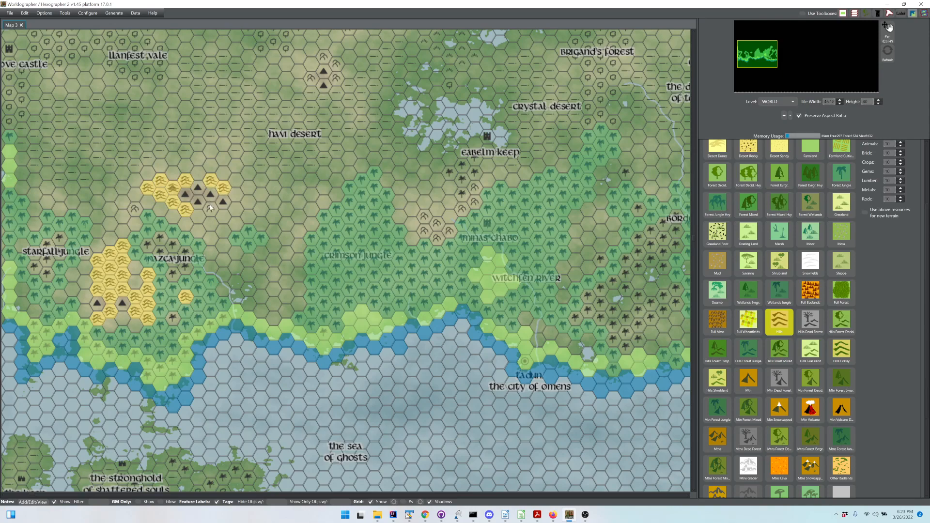
click(137, 208)
mouse_move(430, 224)
mouse_down()
mouse_move(449, 232)
mouse_move(476, 187)
mouse_up()
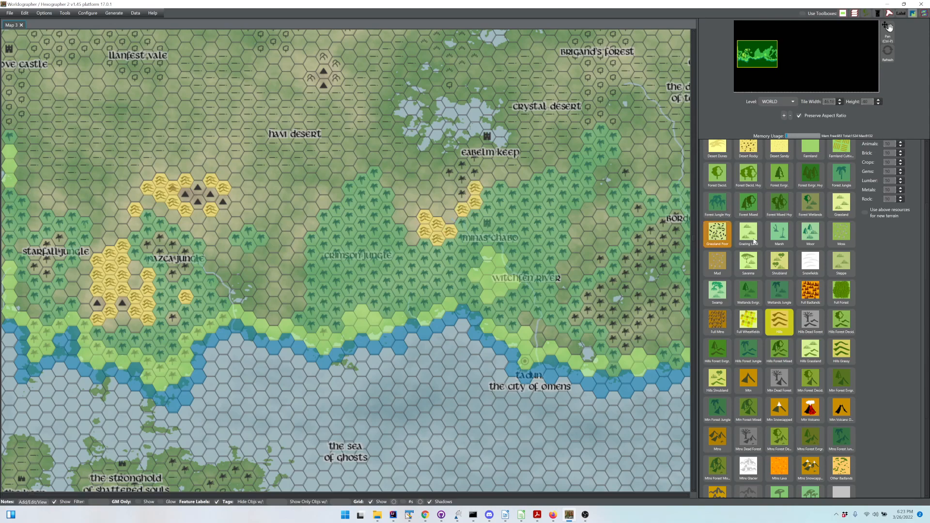
- Outline Crystal Desert and the desert east of Brigand's Forest with Desert Rocky hexes
click(749, 148)
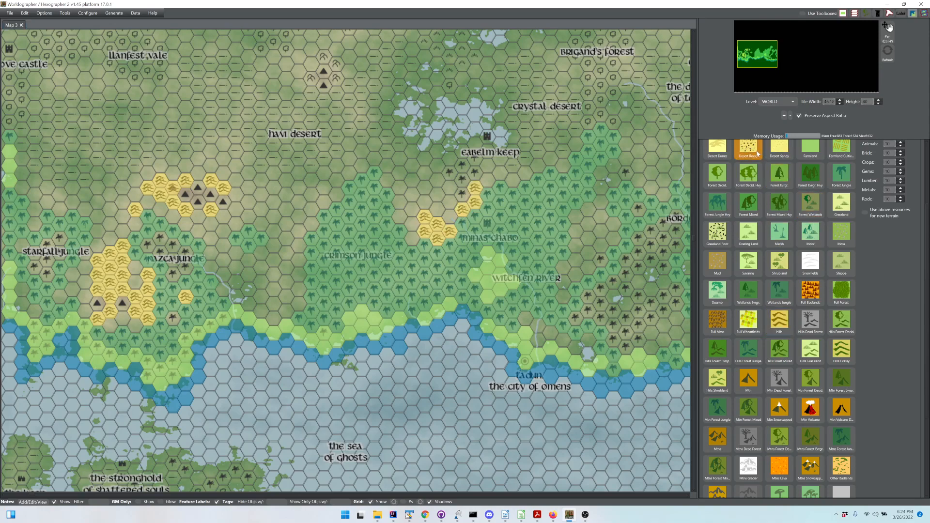
mouse_move(500, 71)
mouse_down()
mouse_move(517, 131)
mouse_move(526, 130)
mouse_move(516, 162)
mouse_move(512, 151)
mouse_move(563, 153)
mouse_move(574, 103)
mouse_move(550, 72)
mouse_move(513, 64)
mouse_up()
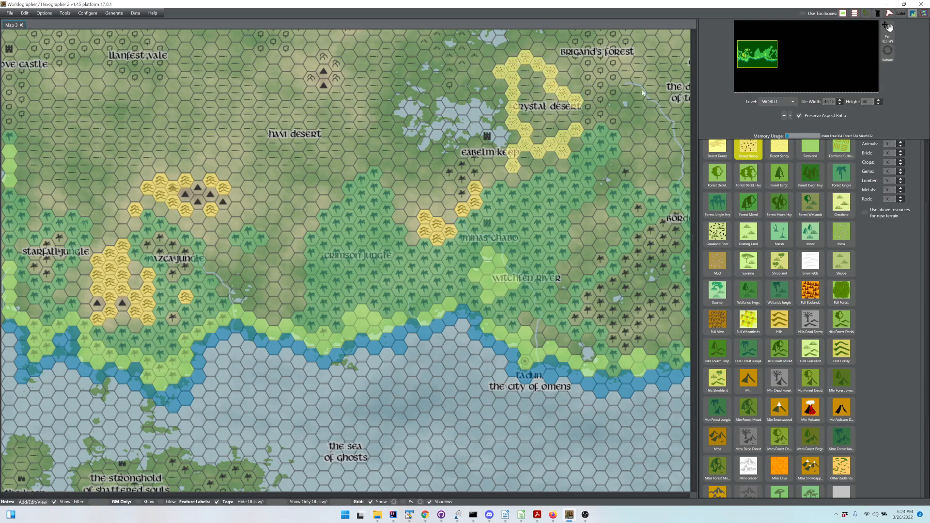
mouse_move(652, 62)
mouse_down()
mouse_move(626, 73)
mouse_move(626, 87)
mouse_move(664, 108)
mouse_move(677, 129)
mouse_move(690, 112)
mouse_move(682, 63)
mouse_move(651, 73)
mouse_move(640, 64)
mouse_up()
- Paint Forest Decid hexes over Brigand's Forest and the strip running south between the two deserts
click(717, 174)
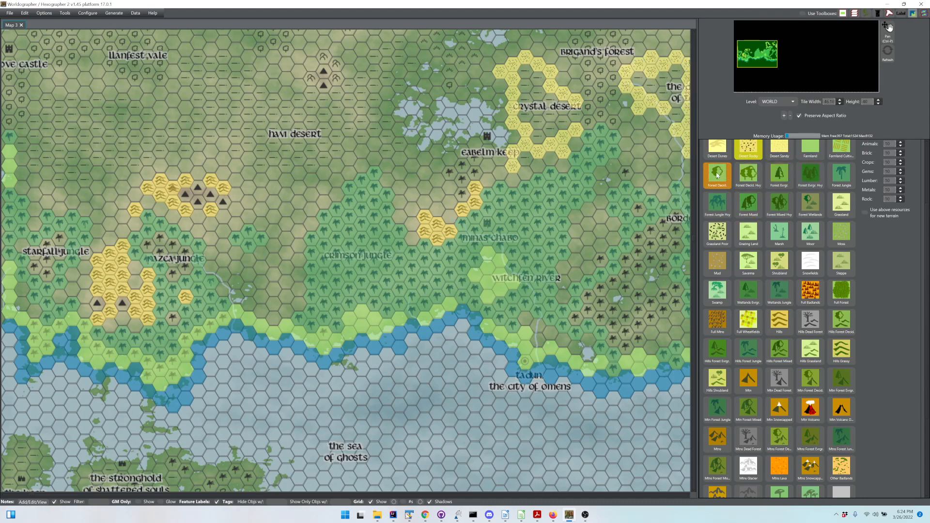
click(583, 43)
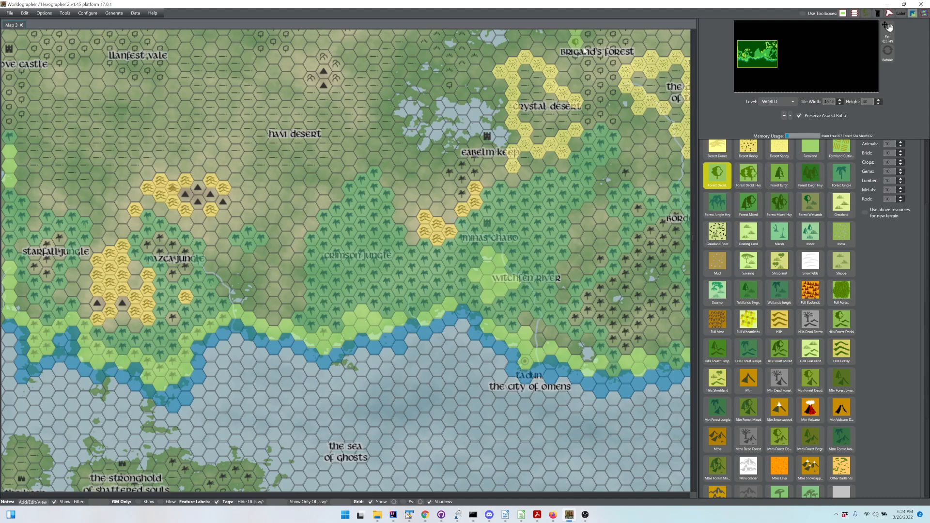
drag(592, 80, 591, 109)
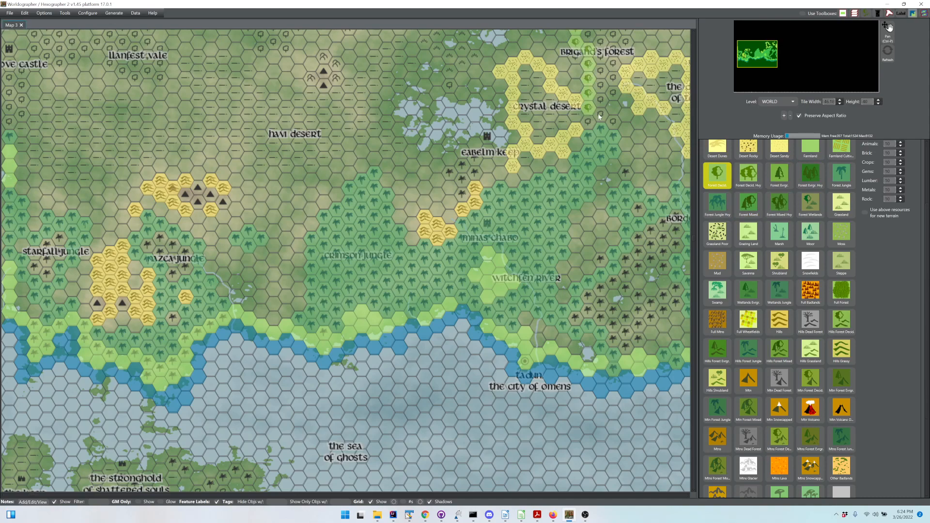
mouse_move(600, 116)
mouse_down()
mouse_move(614, 122)
mouse_move(602, 93)
mouse_move(613, 79)
mouse_up()
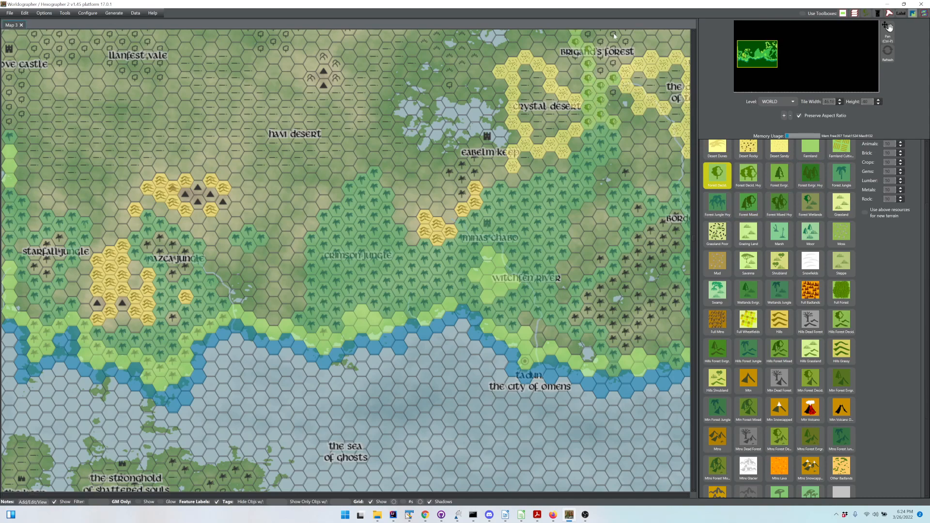
drag(615, 35, 586, 36)
- Paint Forest Decid hexes around Llanfest Vale, down the northwestern edge, and on the small patch at the north edge
mouse_move(36, 50)
mouse_down()
mouse_move(51, 61)
mouse_move(69, 51)
mouse_move(150, 71)
mouse_move(148, 44)
mouse_move(109, 50)
mouse_move(110, 36)
mouse_move(111, 64)
mouse_move(160, 79)
mouse_up()
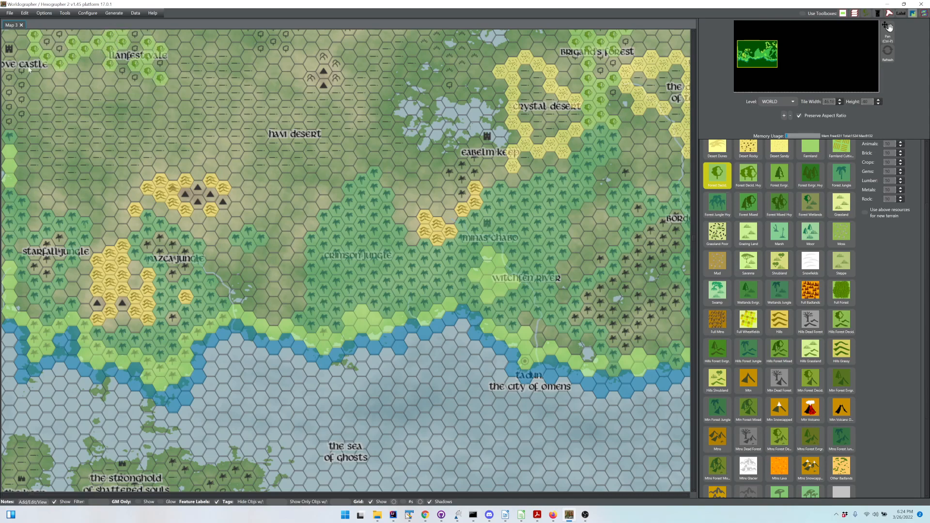
mouse_move(11, 68)
mouse_down()
mouse_move(10, 125)
mouse_move(47, 78)
mouse_up()
drag(258, 38, 290, 41)
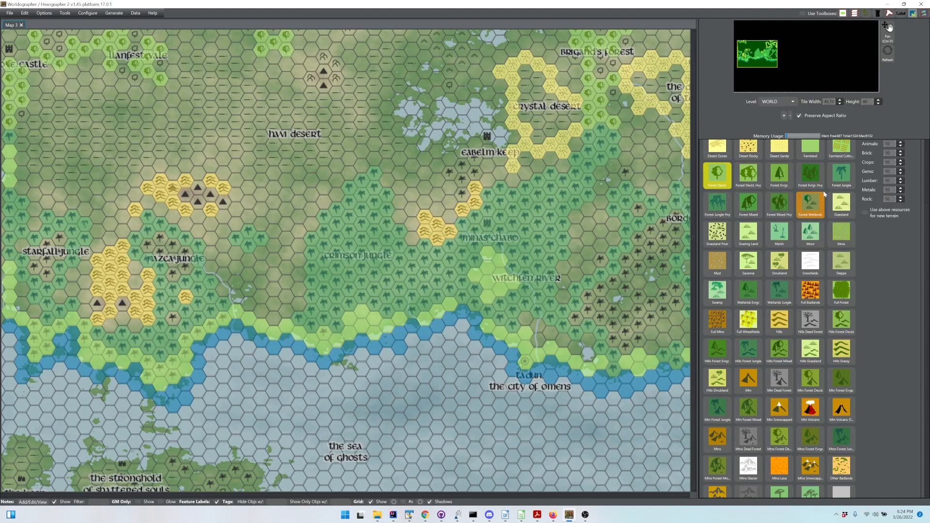
- Paint Farmland hexes in the northeast around the eastern desert and down the gap between the two eastern jungles
click(810, 148)
mouse_move(643, 34)
mouse_down()
mouse_move(605, 68)
mouse_move(643, 55)
mouse_up()
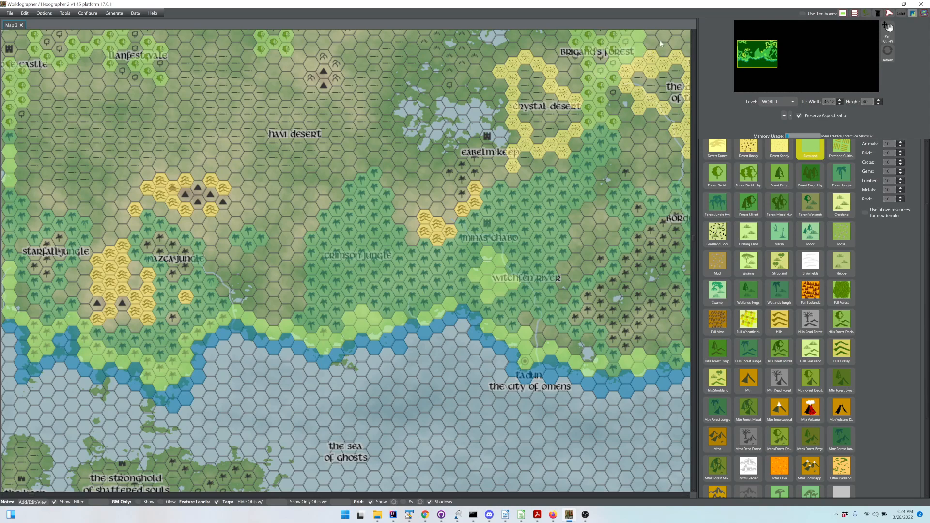
click(662, 38)
click(676, 43)
mouse_move(623, 107)
mouse_down()
mouse_move(640, 137)
mouse_move(651, 115)
mouse_move(674, 148)
mouse_move(668, 167)
mouse_move(660, 185)
mouse_move(627, 173)
mouse_move(613, 180)
mouse_move(601, 221)
mouse_move(611, 231)
mouse_move(562, 290)
mouse_up()
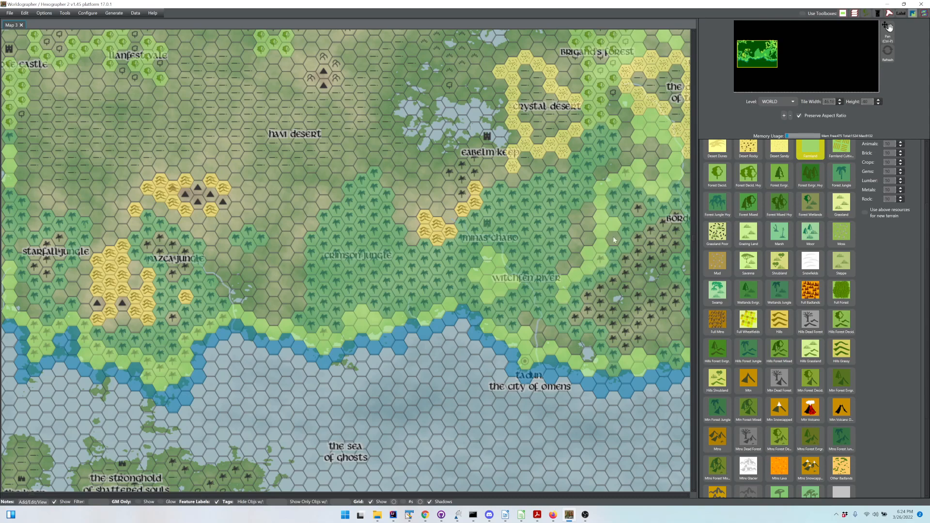
- Paint Farmland hexes from south of Crystal Desert westward around Crimson Jungle, Nazca Jungle and the neighbouring hills
mouse_move(567, 269)
mouse_down()
mouse_move(580, 216)
mouse_move(625, 155)
mouse_move(624, 116)
mouse_move(601, 116)
mouse_move(564, 162)
mouse_move(508, 179)
mouse_move(489, 169)
mouse_move(510, 177)
mouse_up()
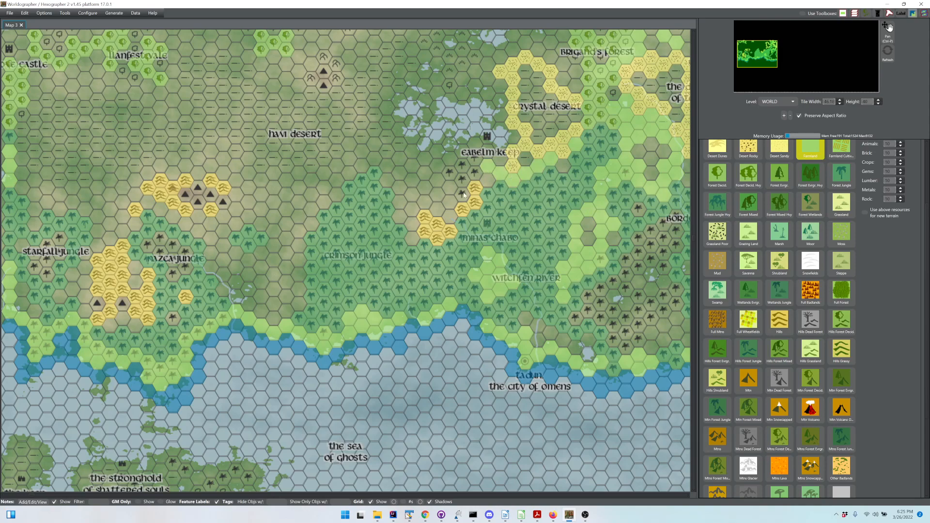
mouse_move(448, 204)
mouse_down()
mouse_move(448, 174)
mouse_move(479, 172)
mouse_move(446, 176)
mouse_move(430, 187)
mouse_move(435, 215)
mouse_move(420, 199)
mouse_move(400, 217)
mouse_move(413, 236)
mouse_up()
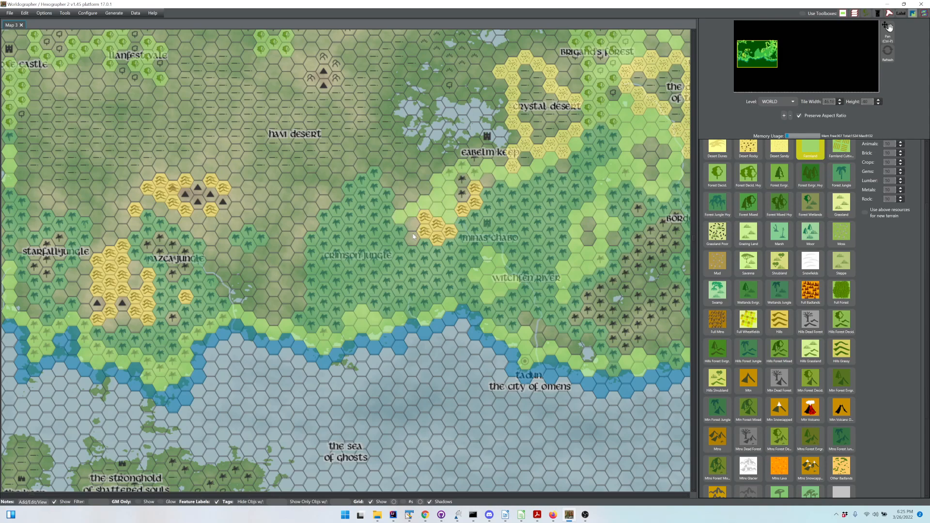
mouse_move(401, 196)
mouse_down()
mouse_move(383, 163)
mouse_move(353, 160)
mouse_move(309, 202)
mouse_move(295, 295)
mouse_move(282, 304)
mouse_move(298, 306)
mouse_move(266, 316)
mouse_move(232, 292)
mouse_move(211, 234)
mouse_move(243, 220)
mouse_move(271, 222)
mouse_move(274, 242)
mouse_move(244, 263)
mouse_move(189, 233)
mouse_move(195, 228)
mouse_move(121, 197)
mouse_move(86, 250)
mouse_move(82, 296)
mouse_up()
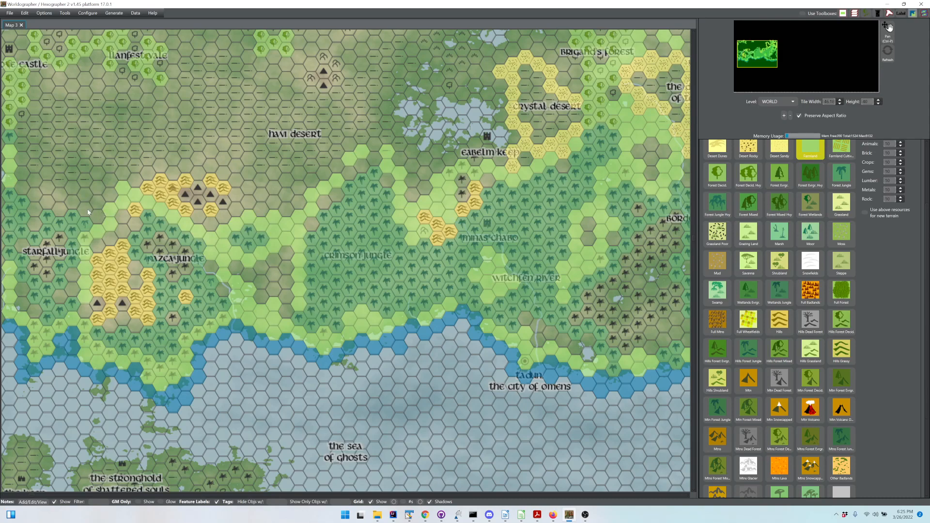
- Paint Farmland hexes north and south of Starfall Jungle and around the hills north of Nazca Jungle
mouse_move(67, 205)
mouse_down()
mouse_move(23, 183)
mouse_move(37, 215)
mouse_up()
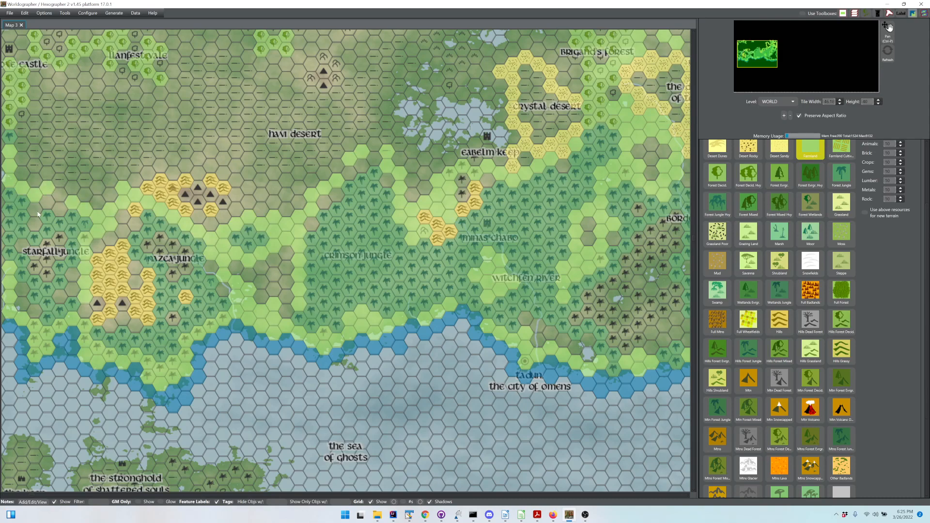
drag(22, 292, 33, 310)
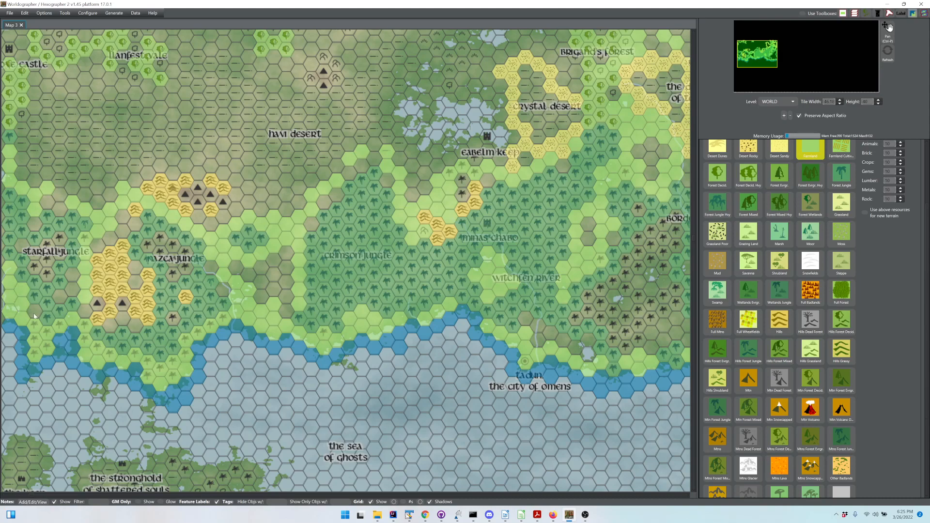
mouse_move(151, 169)
mouse_down()
mouse_move(215, 168)
mouse_move(246, 183)
mouse_move(244, 200)
mouse_move(207, 222)
mouse_up()
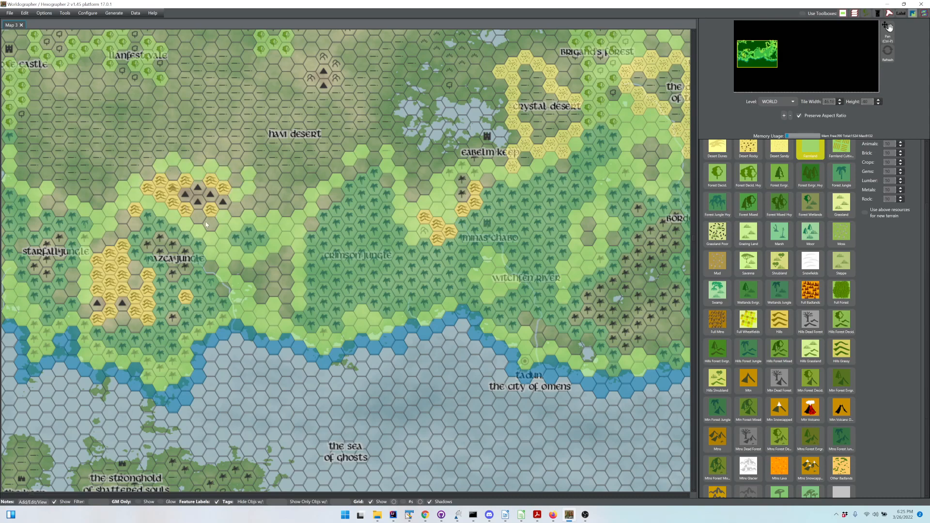
- Paint Farmland hexes south of Llanfest Vale, around Havi Desert, and past the lakes west and north of Crystal Desert
mouse_move(40, 93)
mouse_down()
mouse_move(91, 85)
mouse_move(109, 100)
mouse_move(156, 105)
mouse_move(159, 121)
mouse_move(191, 94)
mouse_up()
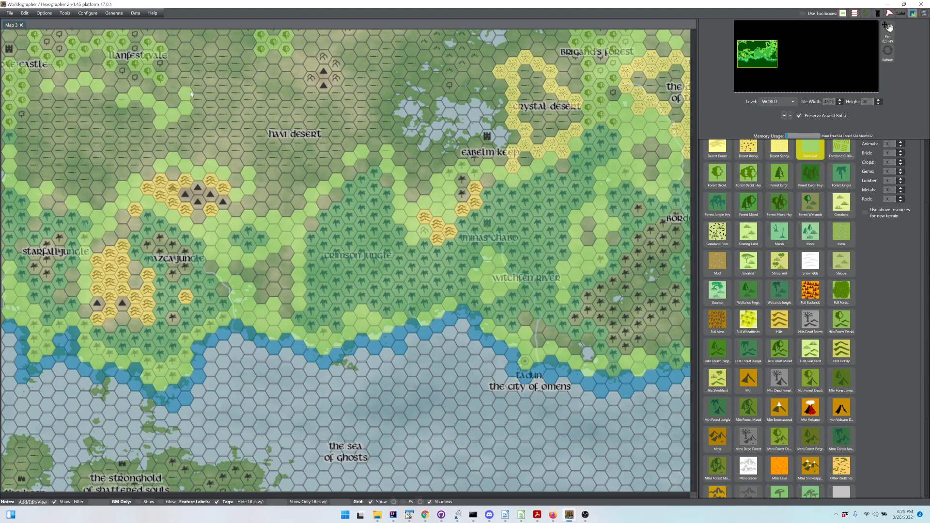
mouse_move(46, 181)
mouse_down()
mouse_move(163, 152)
mouse_move(288, 190)
mouse_up()
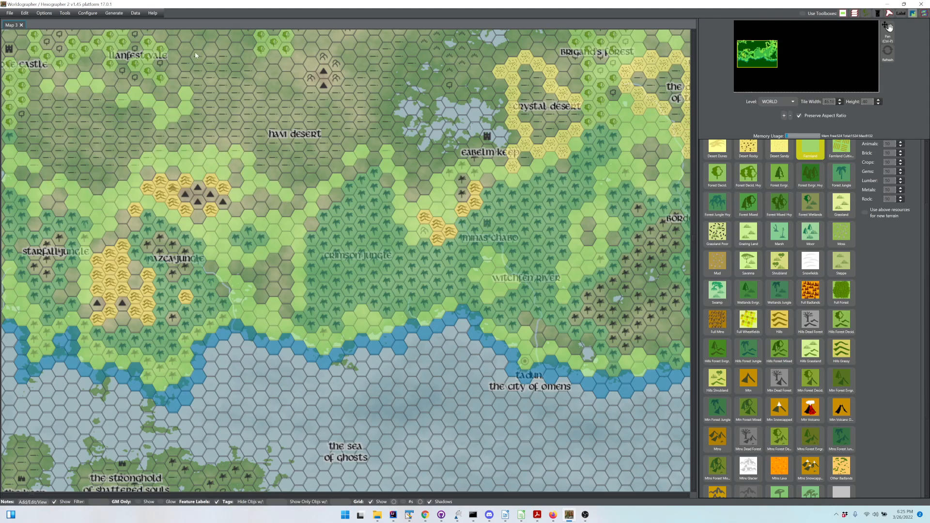
mouse_move(195, 54)
mouse_down()
mouse_move(175, 40)
mouse_move(307, 57)
mouse_move(302, 51)
mouse_move(322, 43)
mouse_move(385, 39)
mouse_move(423, 84)
mouse_move(422, 61)
mouse_move(408, 114)
mouse_move(412, 181)
mouse_up()
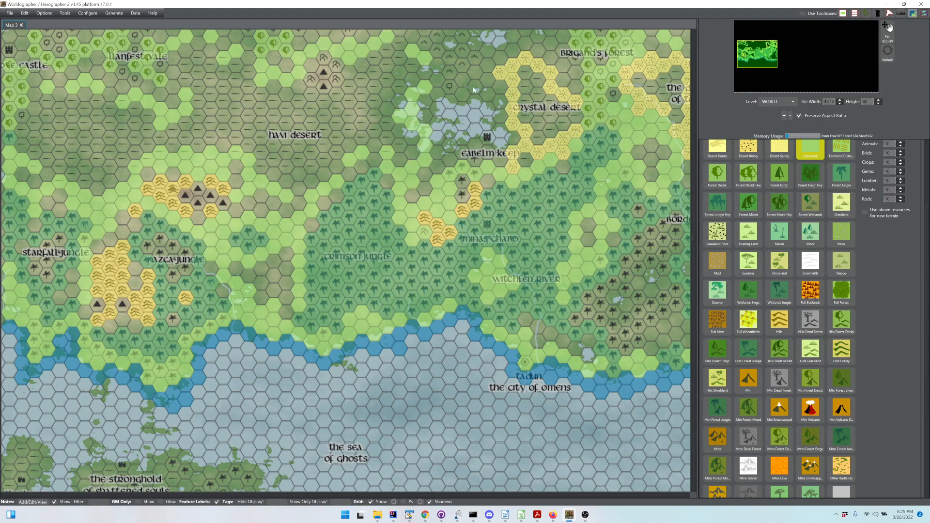
mouse_move(474, 89)
mouse_down()
mouse_move(514, 39)
mouse_move(552, 41)
mouse_move(594, 97)
mouse_up()
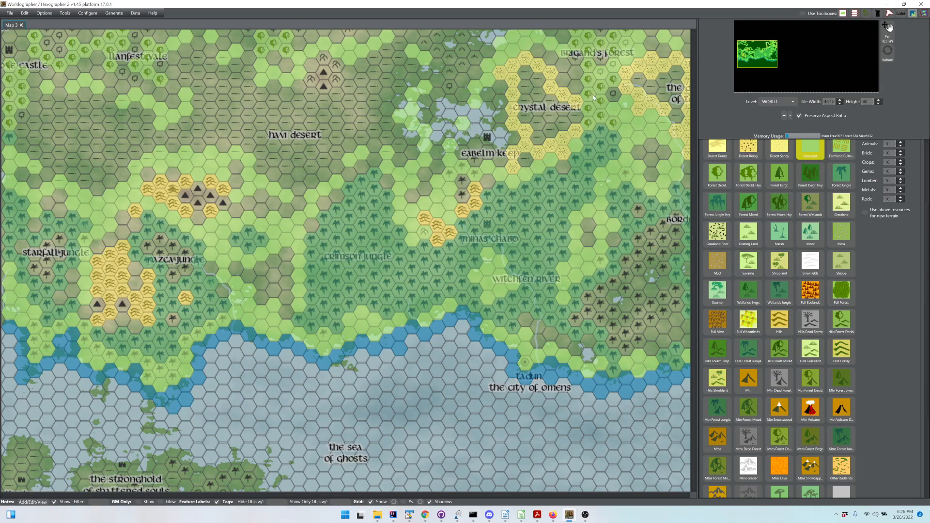
- Outline the small desert south of Llanfest Vale and the larger Havi Desert with Desert Rocky hexes
click(750, 150)
click(34, 123)
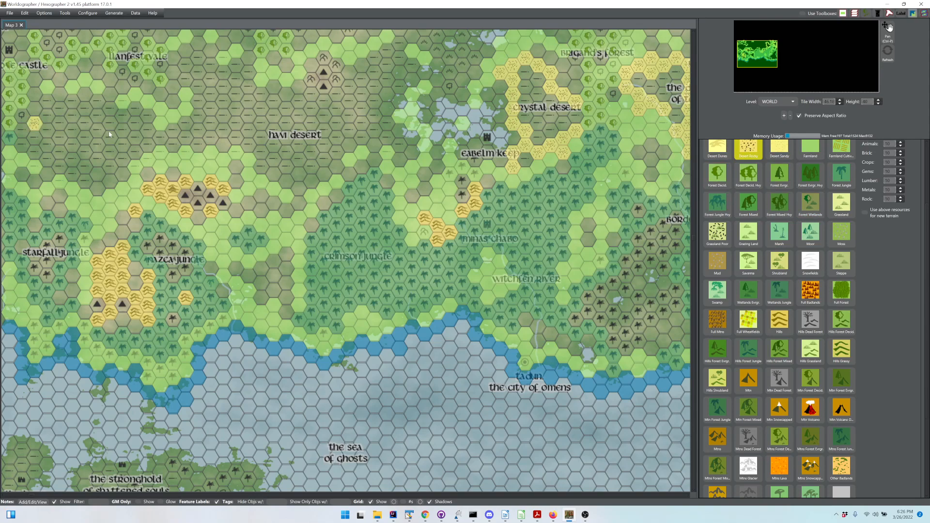
click(72, 115)
click(84, 123)
click(110, 138)
click(110, 153)
mouse_move(86, 149)
mouse_down()
mouse_move(59, 156)
mouse_move(37, 144)
mouse_move(77, 150)
mouse_up()
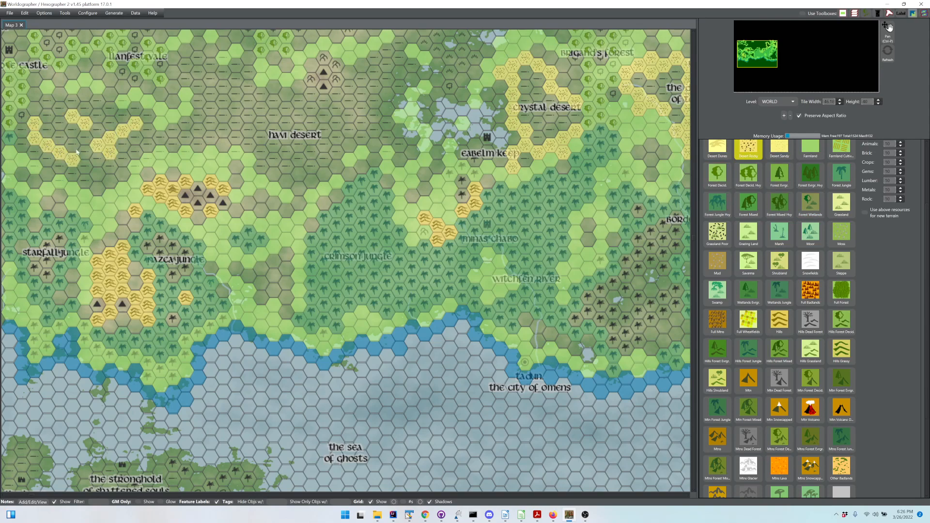
mouse_move(179, 147)
mouse_down()
mouse_move(209, 122)
mouse_move(196, 70)
mouse_move(232, 84)
mouse_move(249, 108)
mouse_move(298, 107)
mouse_move(302, 114)
mouse_move(216, 123)
mouse_move(277, 144)
mouse_move(292, 167)
mouse_move(277, 164)
mouse_move(338, 132)
mouse_move(399, 55)
mouse_move(360, 97)
mouse_up()
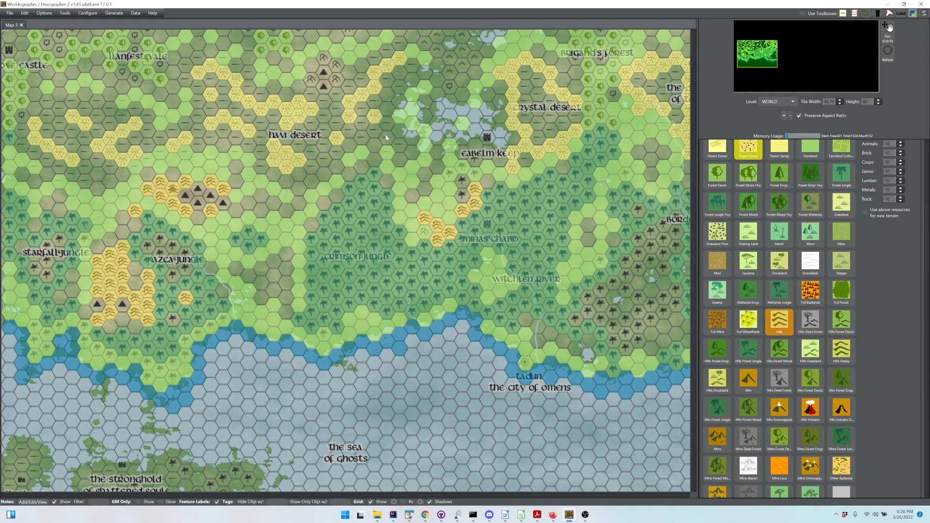
- Paint Hills hexes around the two peaks in the northern part of Havi Desert
click(311, 80)
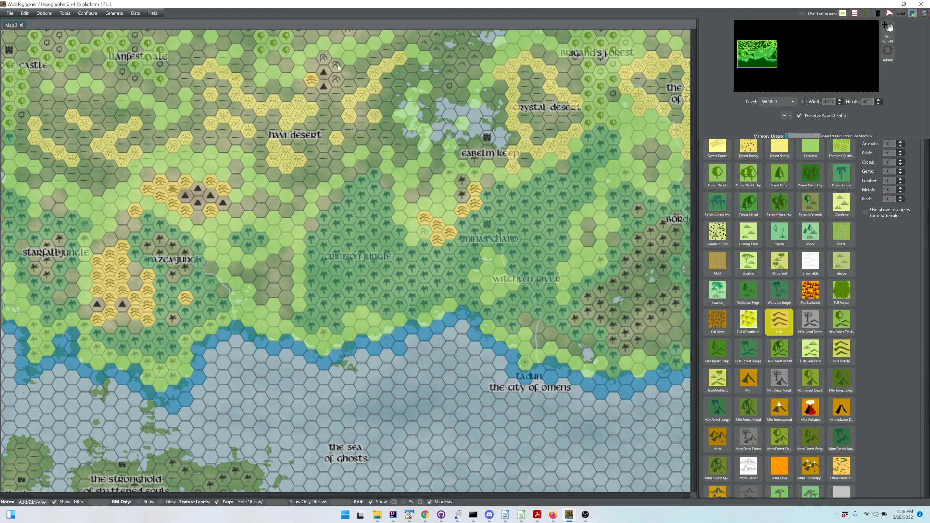
click(324, 58)
click(335, 66)
click(335, 80)
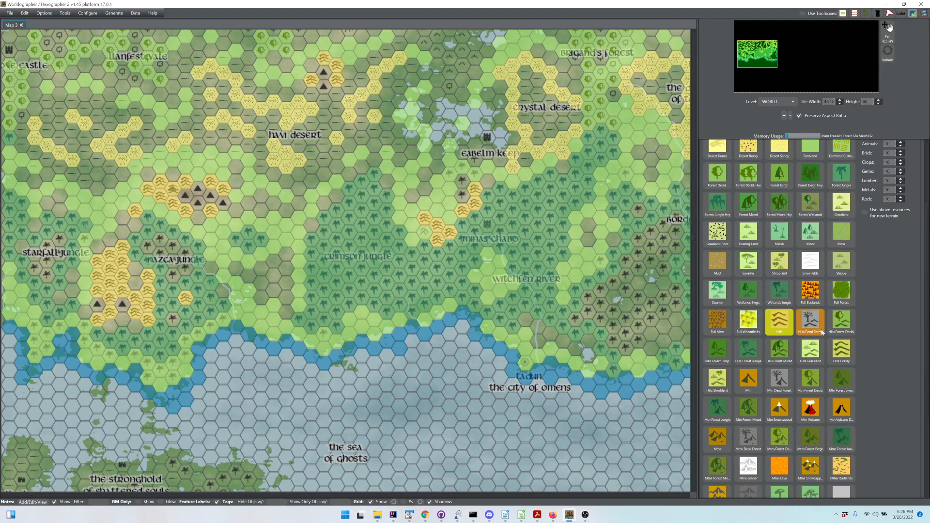
- Paint Mtns hexes over the marked peaks in Havi Desert, in the hills south of Llanfest Vale, and beside Nazca Jungle
click(717, 437)
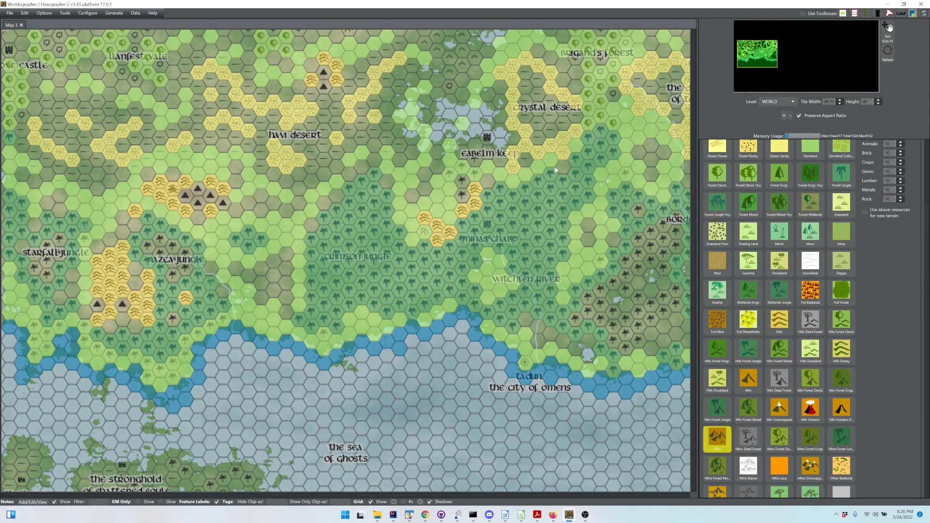
click(324, 72)
click(324, 87)
click(185, 194)
click(198, 202)
click(198, 189)
click(210, 195)
click(223, 202)
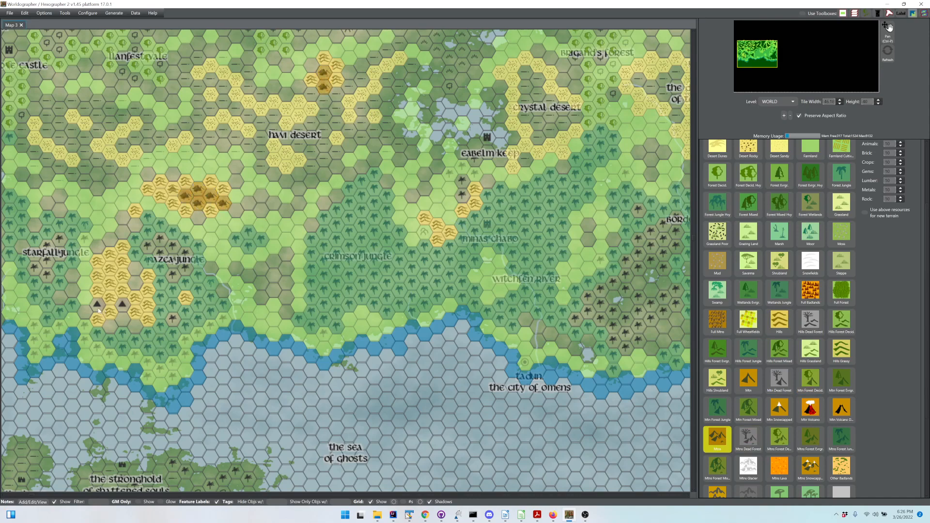
click(97, 304)
click(123, 304)
- Run the Terrain Wizard to fill the remaining blank hexes from the painted terrain
click(61, 15)
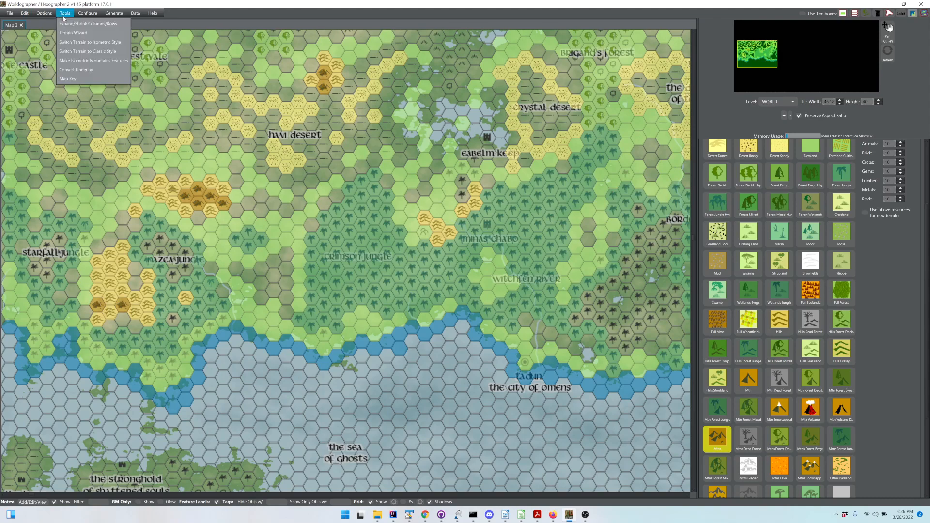
mouse_move(40, 17)
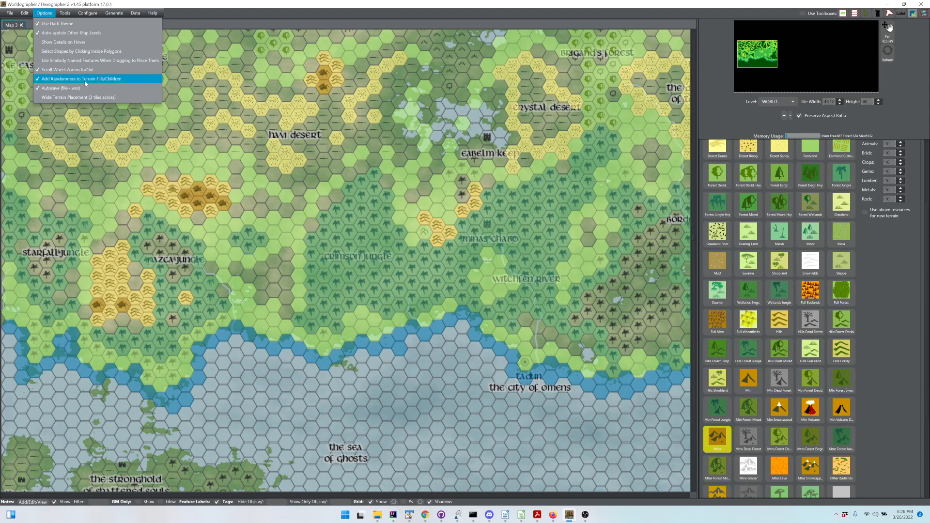
mouse_move(71, 17)
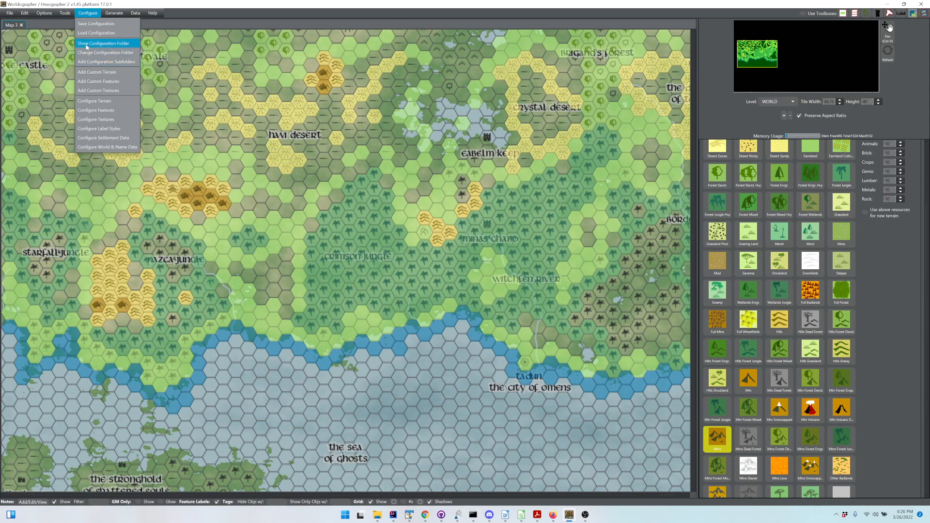
click(70, 34)
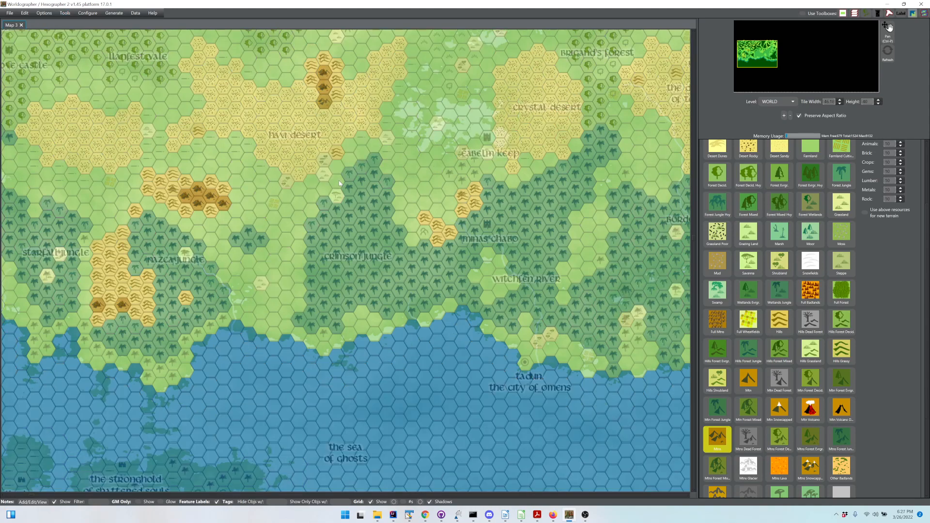
- Select a rectangular map area covering most of the visible land and coast, and turn map area selection off again
click(26, 16)
click(32, 25)
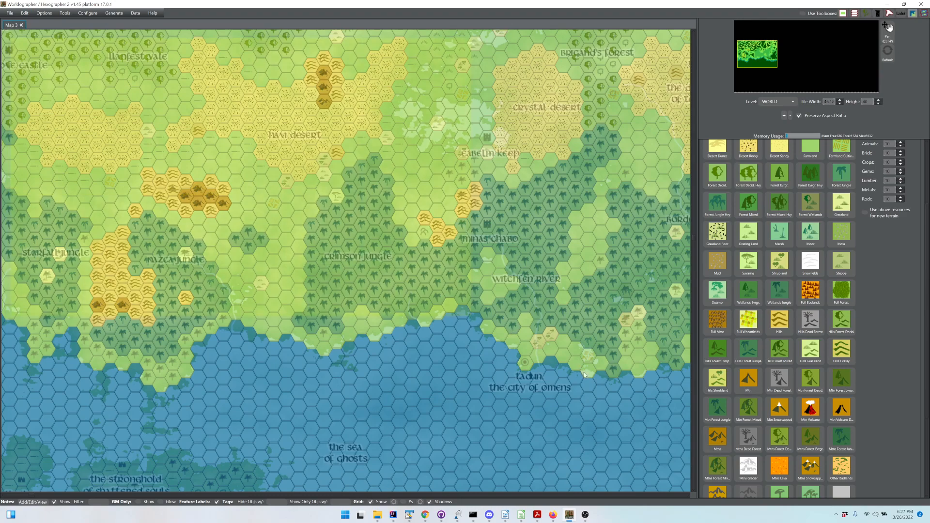
drag(634, 438, 650, 459)
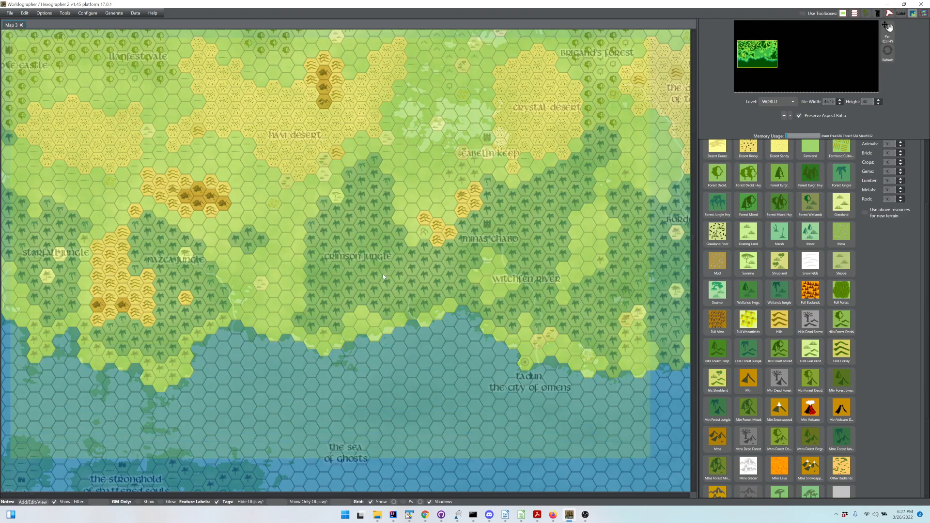
click(26, 13)
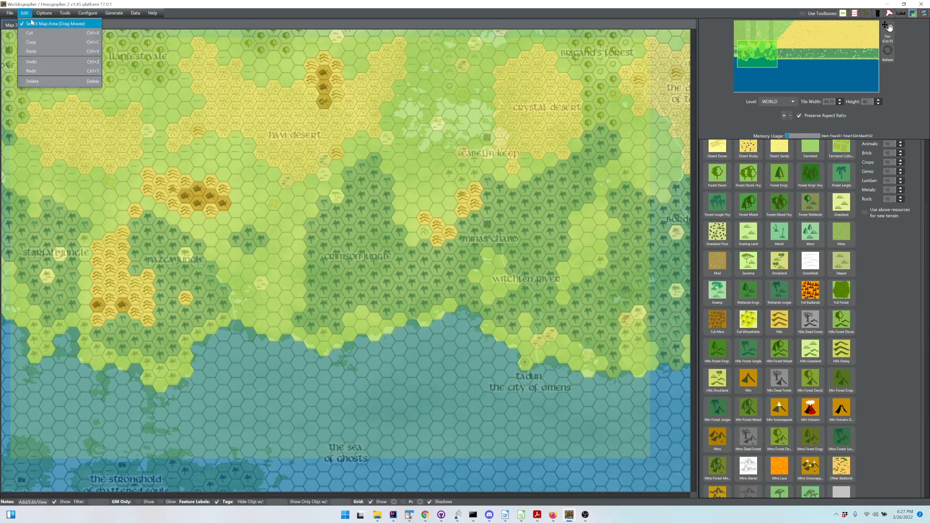
click(31, 24)
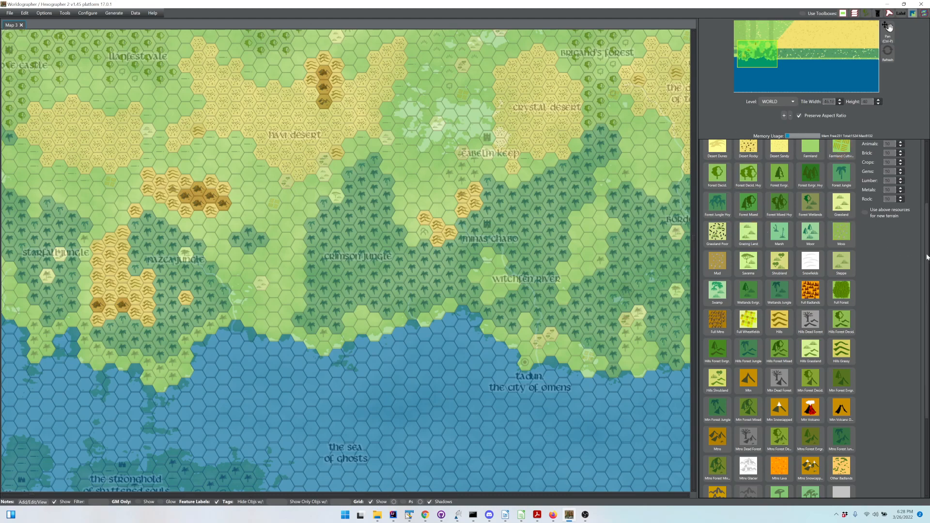
- Set the trace underlay's opacity to 100% and return it to 60%
scroll(924, 256, down, 3)
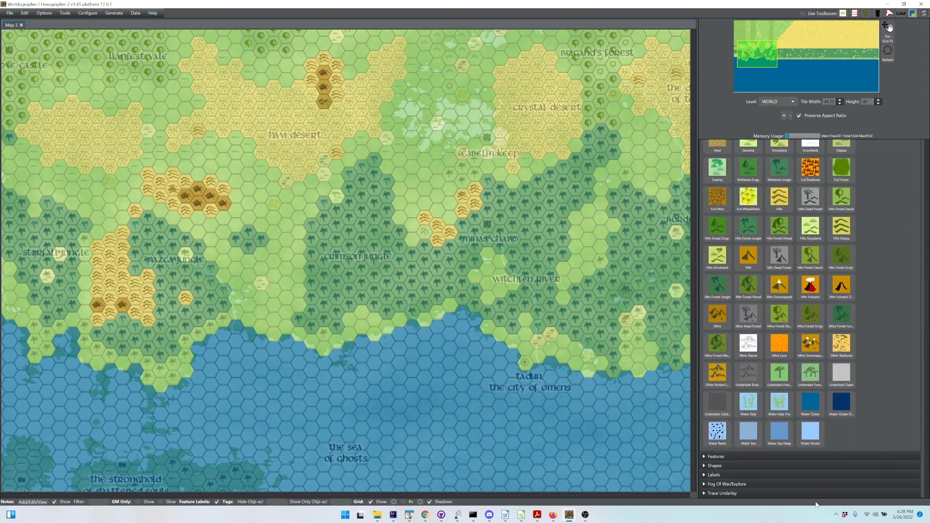
click(722, 493)
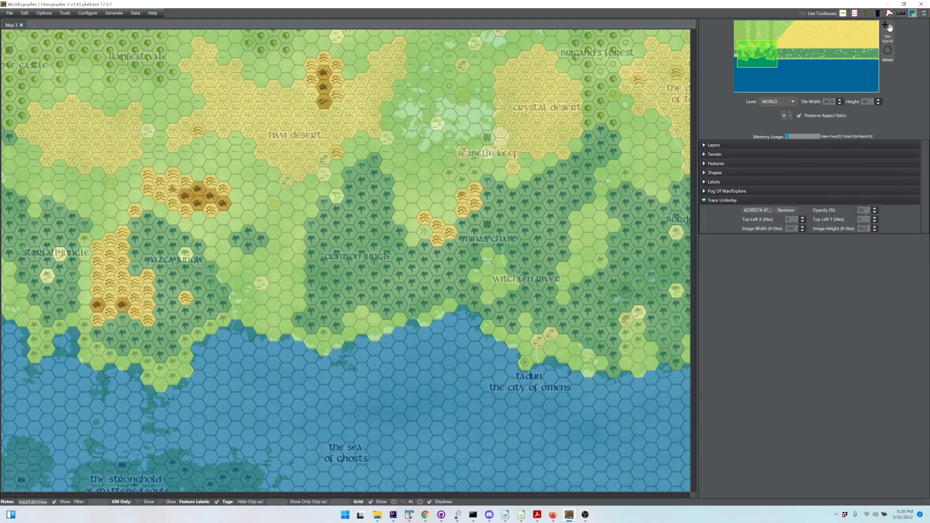
drag(867, 210, 837, 218)
text(100)
key(Return)
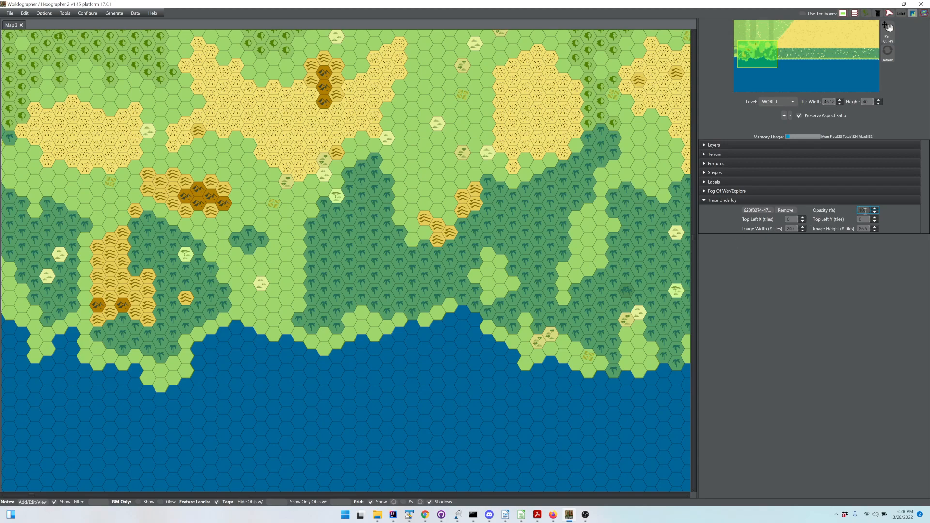
drag(866, 211, 855, 218)
text(60)
key(Return)
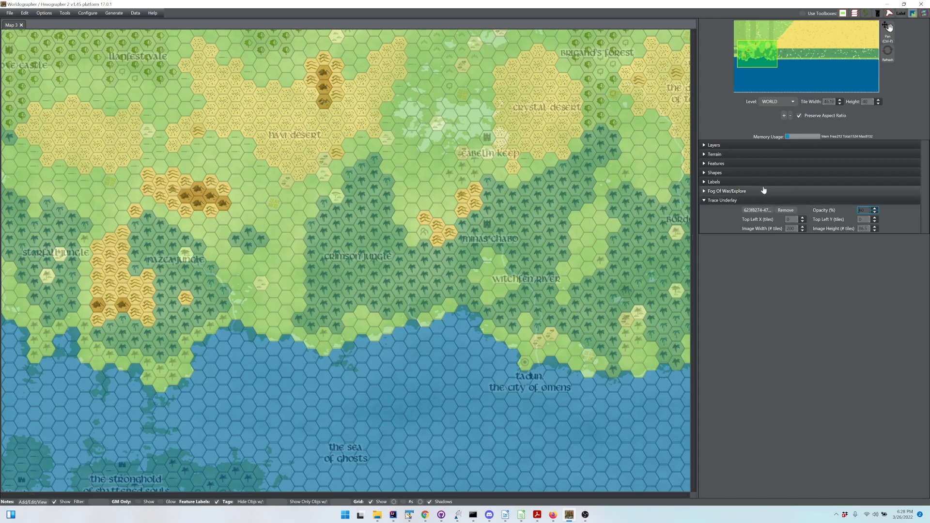
- Choose the Polygon shape tool, view its fill colour choices, and adjust the border width
click(725, 174)
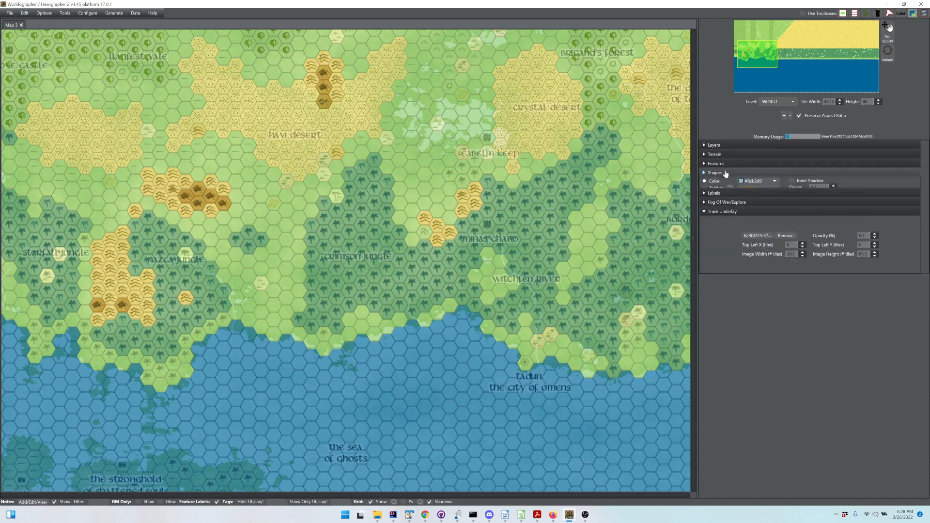
click(742, 192)
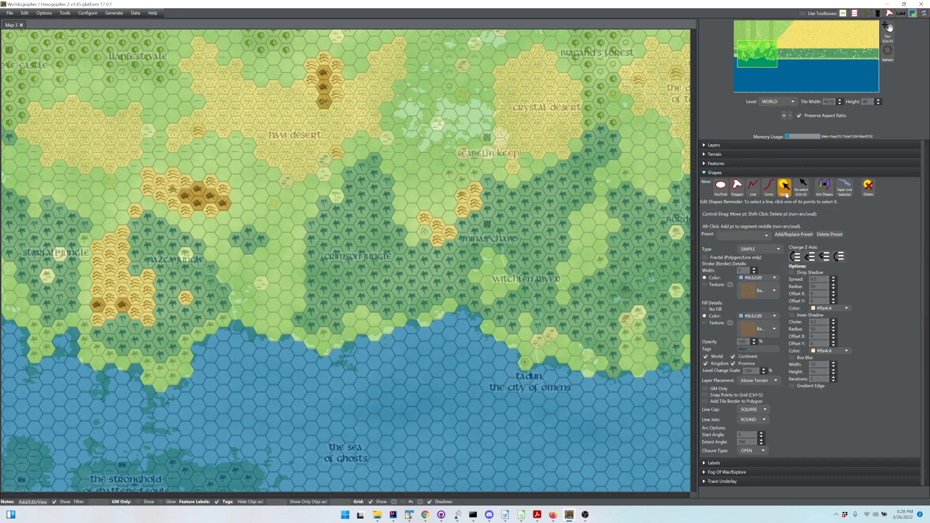
click(736, 186)
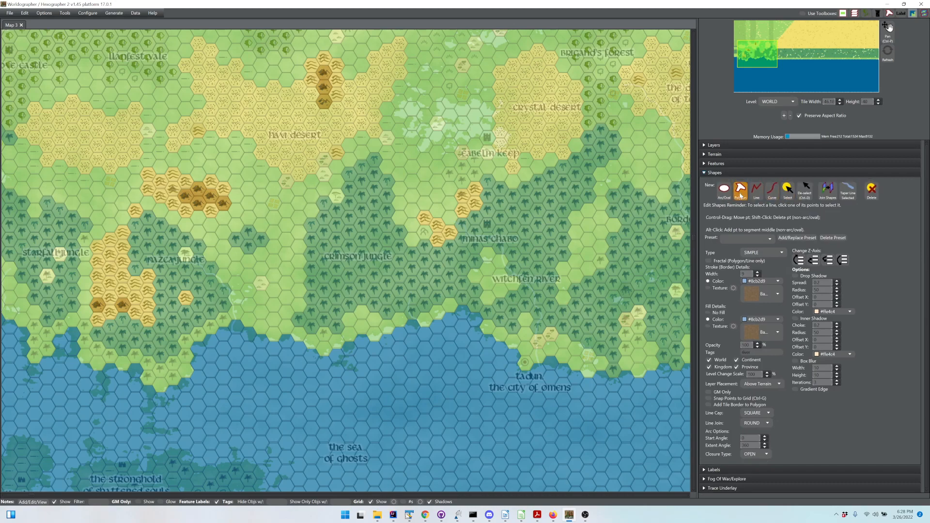
click(752, 320)
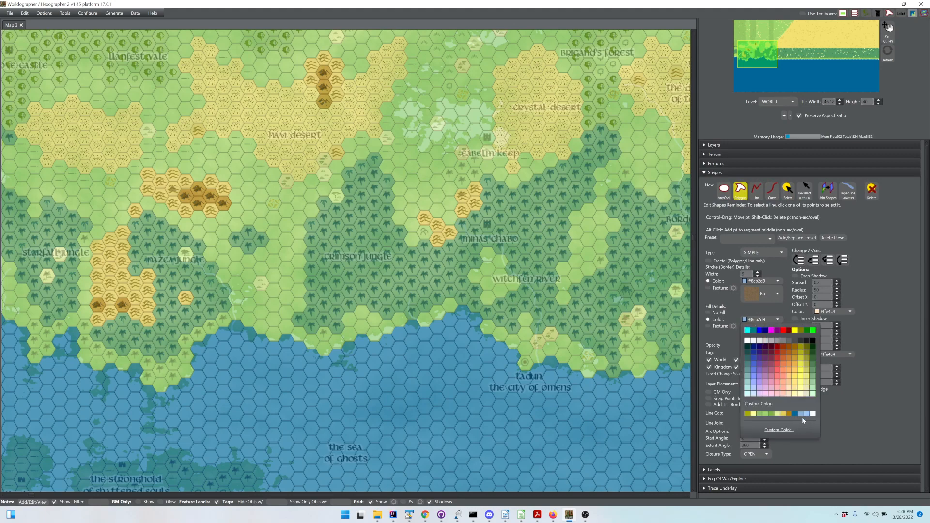
click(865, 426)
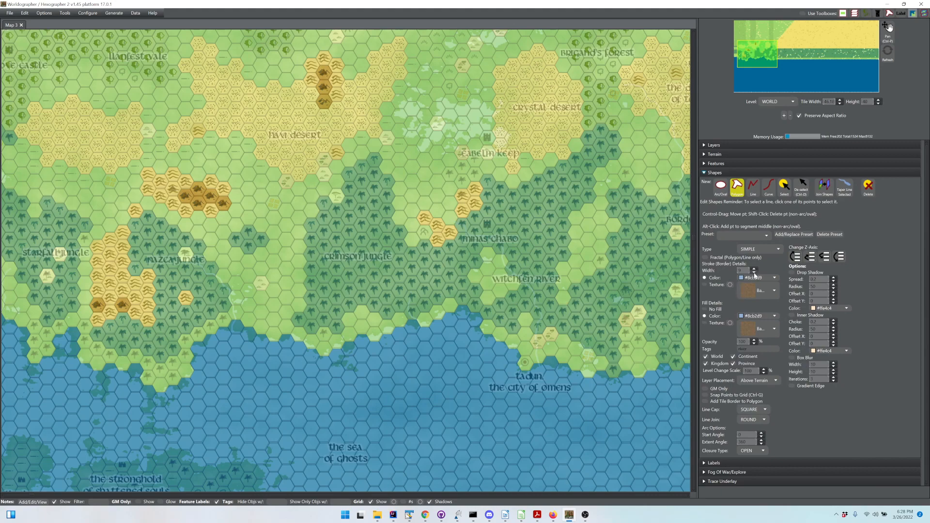
click(756, 275)
click(757, 275)
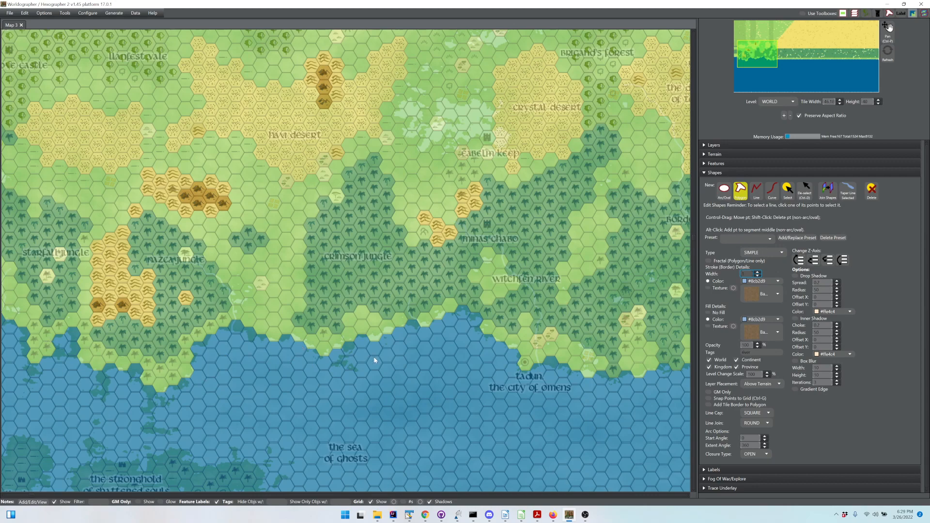
- Draw a small water-coloured polygon along the coast south of Crimson Jungle, following the underlay's shoreline and closing it offshore
scroll(397, 349, up, 5)
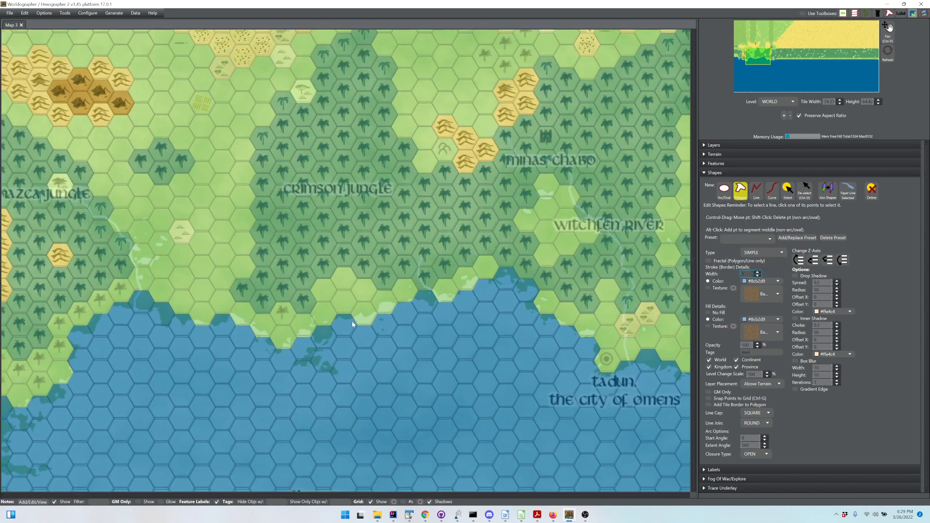
click(351, 321)
click(409, 300)
click(412, 299)
click(415, 299)
click(362, 337)
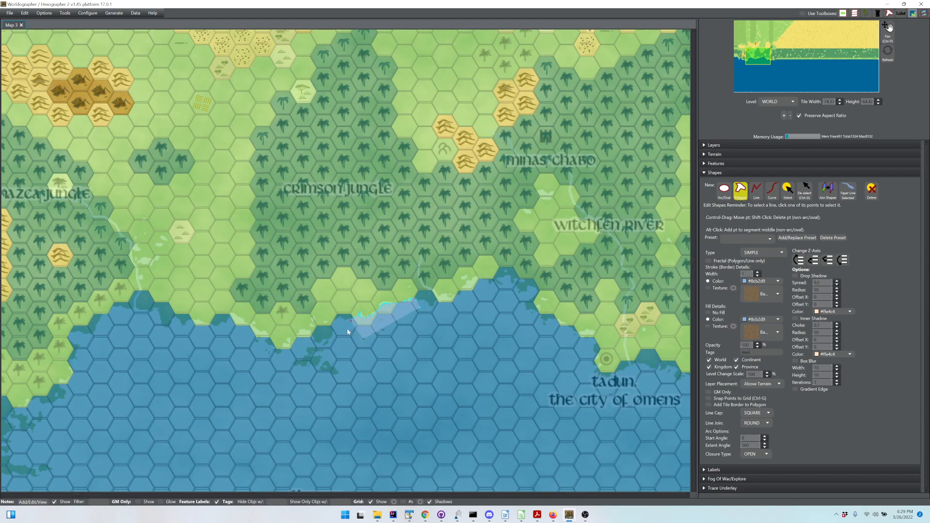
click(347, 329)
- Set the trace underlay's opacity to 100%
click(798, 489)
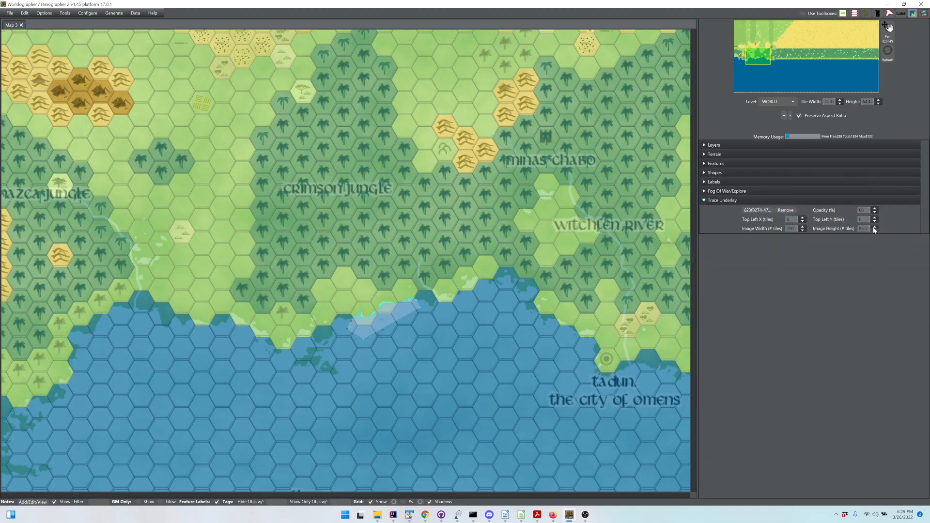
drag(866, 211, 852, 211)
text(300)
key(Return)
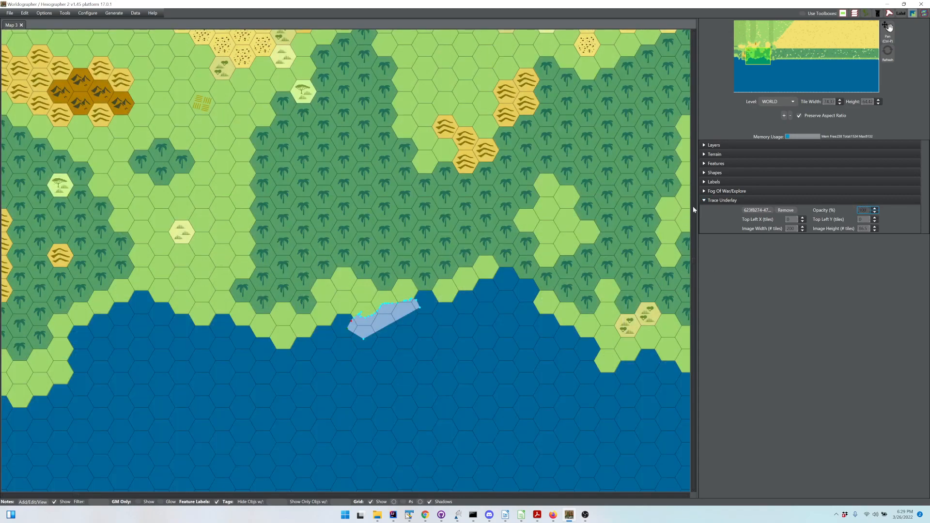
- Paint Water Sea terrain over the ocean hexes along and beneath the small coastal polygon south of Crimson Jungle
click(722, 171)
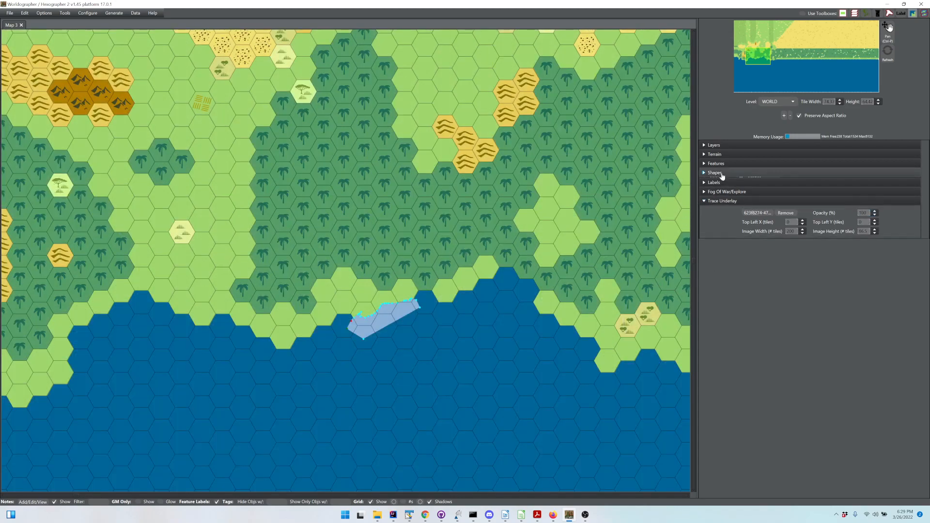
click(716, 154)
scroll(876, 356, down, 2)
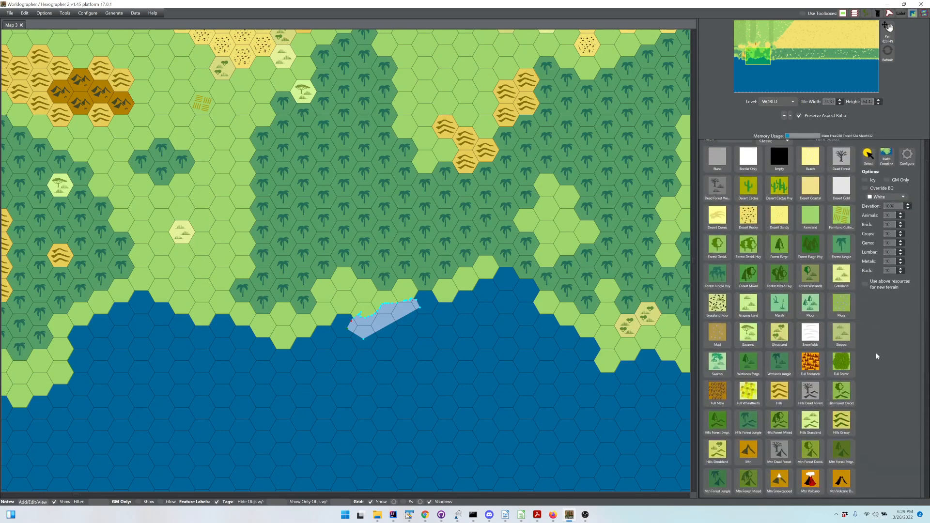
scroll(876, 356, down, 3)
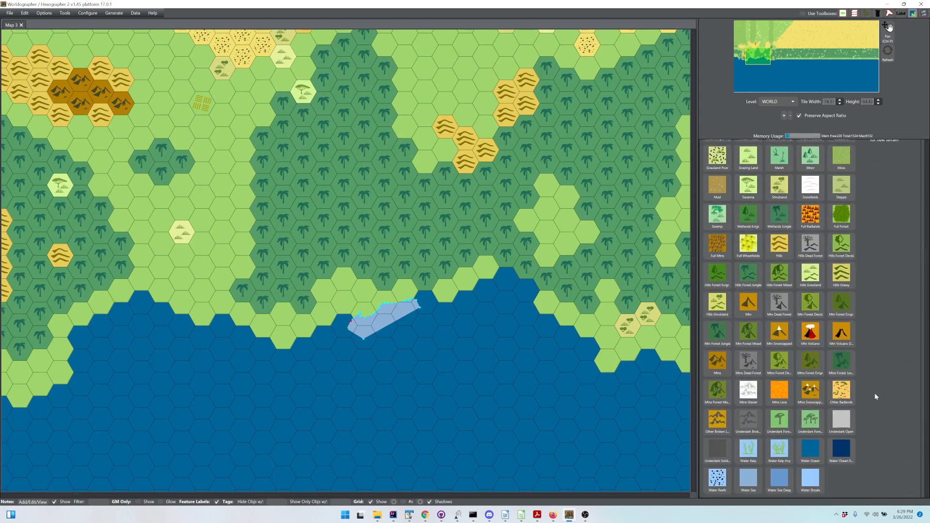
click(753, 479)
click(343, 327)
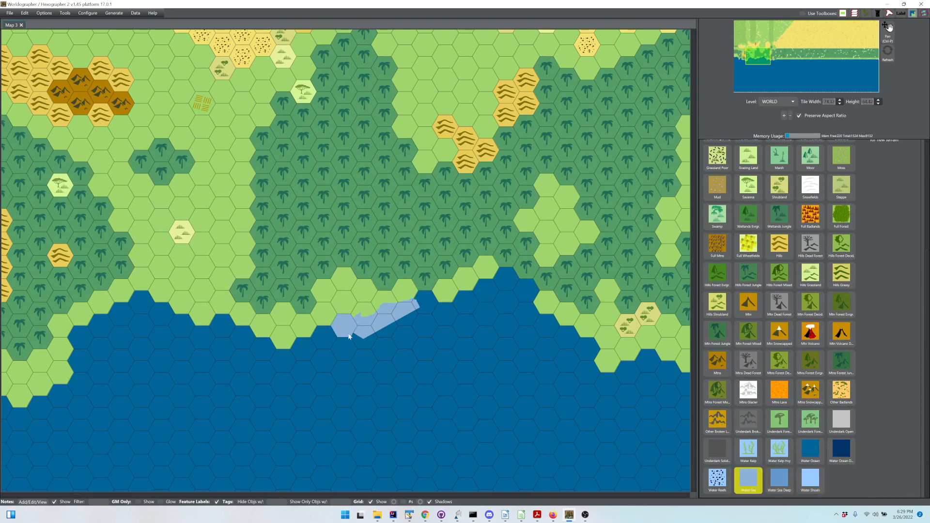
mouse_move(349, 336)
mouse_down()
mouse_move(423, 313)
mouse_move(424, 305)
mouse_up()
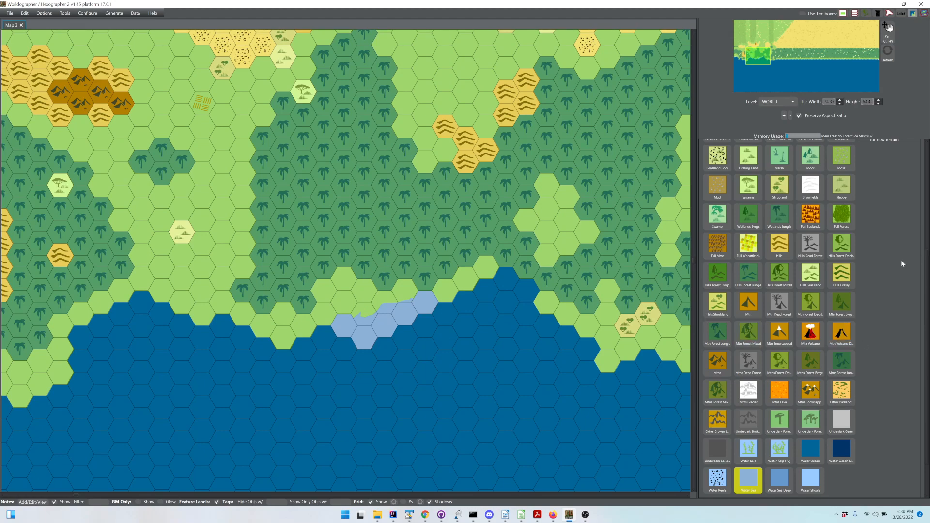
- Select the hand-drawn water polygon on the southern coast and delete it
scroll(776, 461, down, 1)
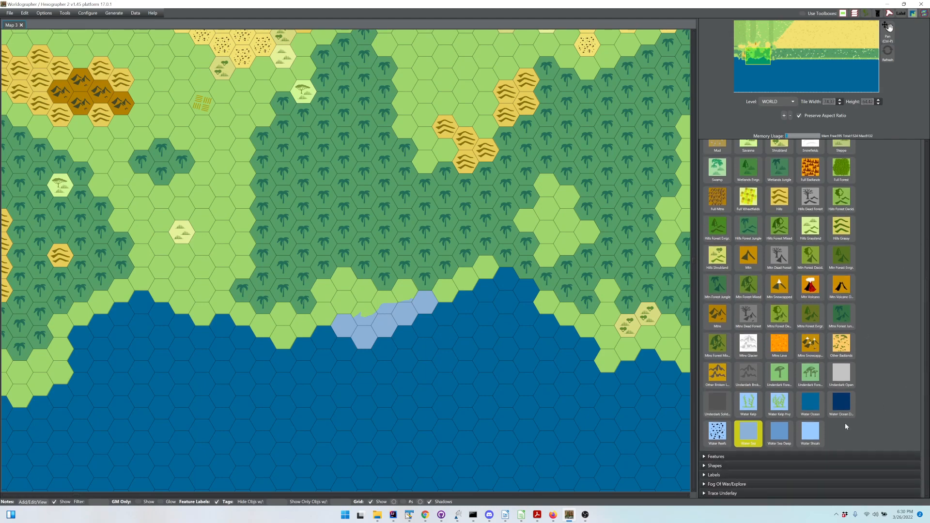
click(776, 465)
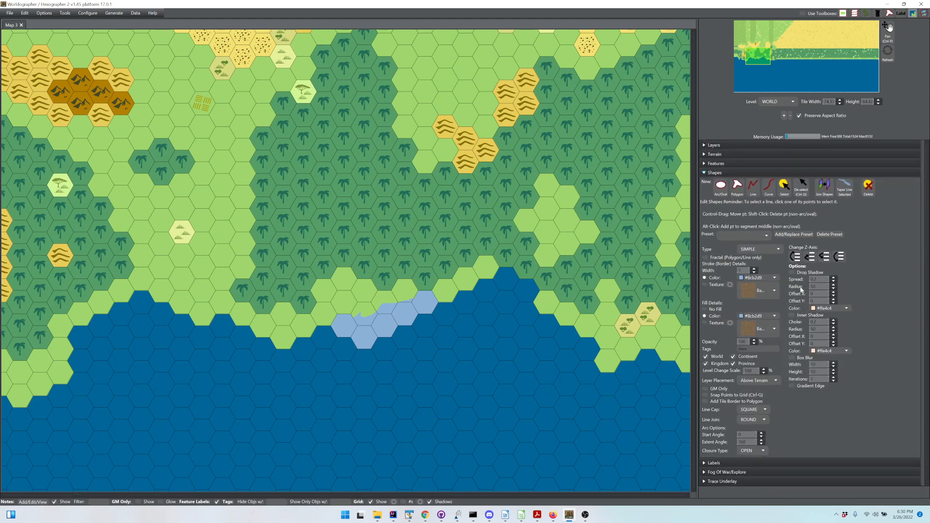
click(786, 191)
click(417, 306)
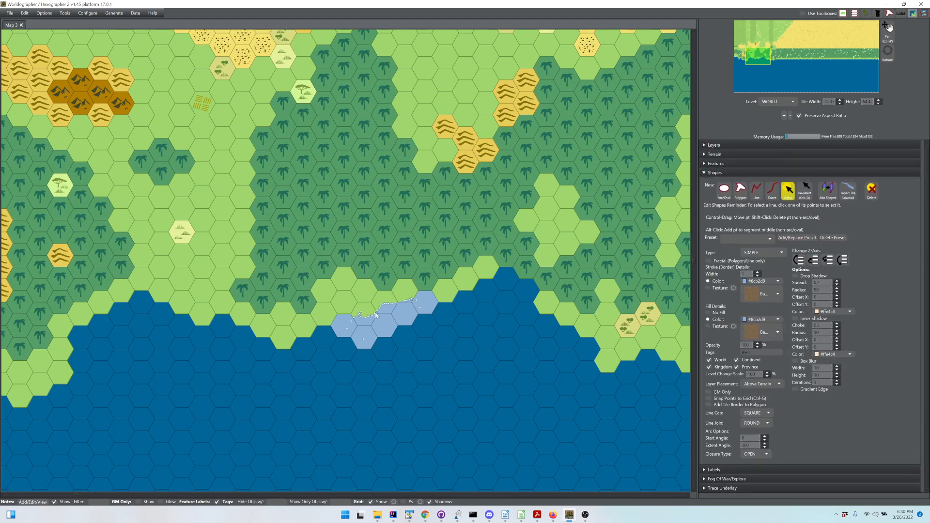
click(477, 311)
- Generate coasts for the map, converting adjacent water hexes to sea and with the isometric features option turned off
click(90, 13)
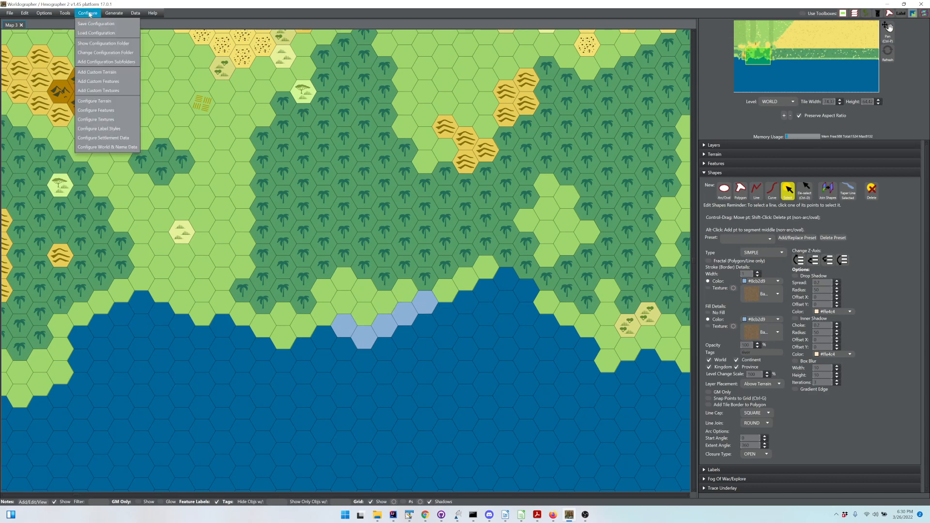
mouse_move(108, 11)
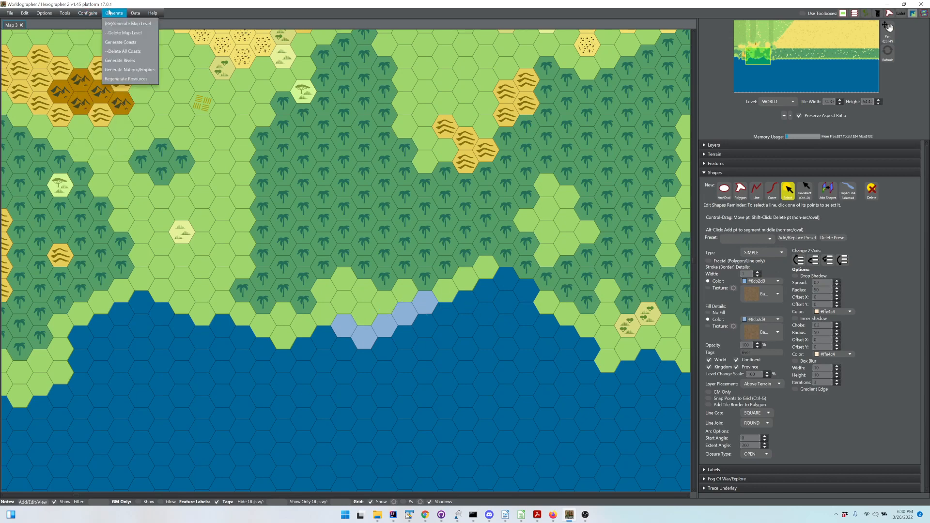
click(110, 42)
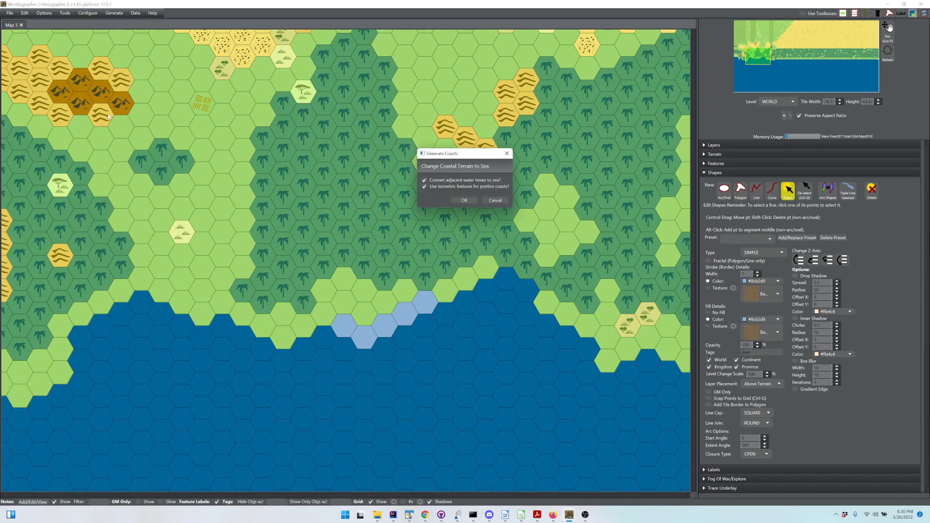
click(424, 187)
click(463, 202)
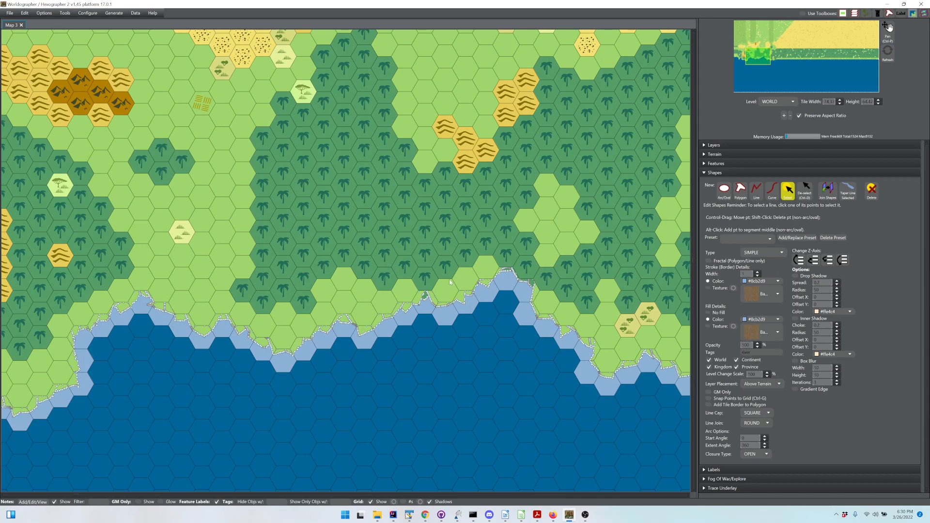
- Inspect the edit points of the generated coast shapes and select one shape on the shore south of Crimson Jungle
click(789, 190)
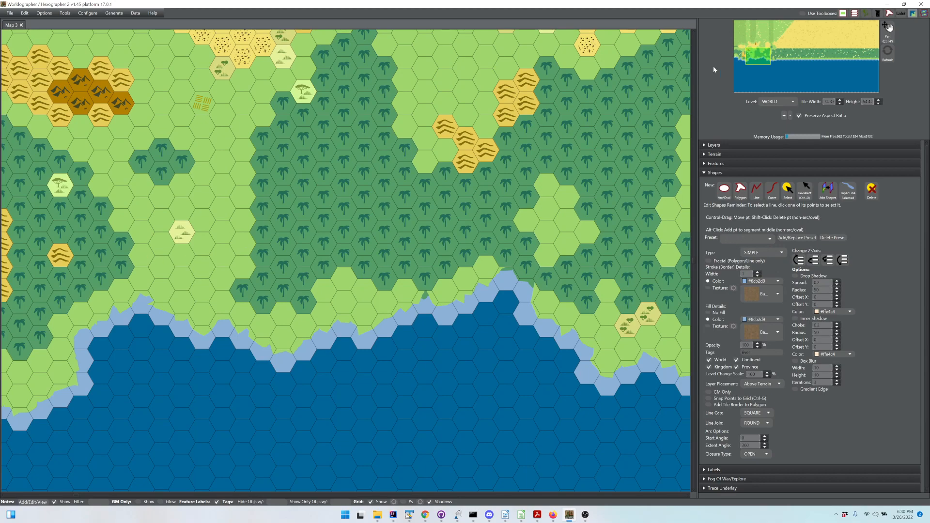
scroll(324, 196, down, 5)
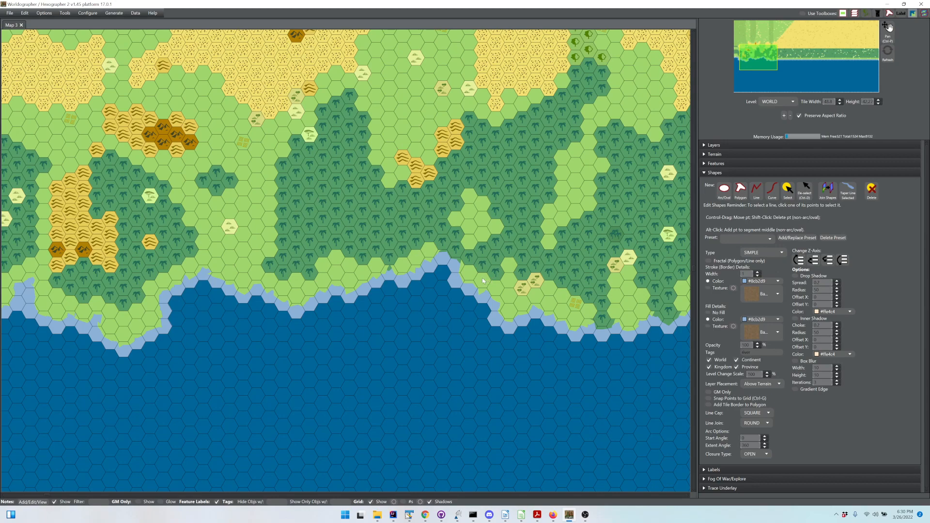
click(789, 194)
click(554, 277)
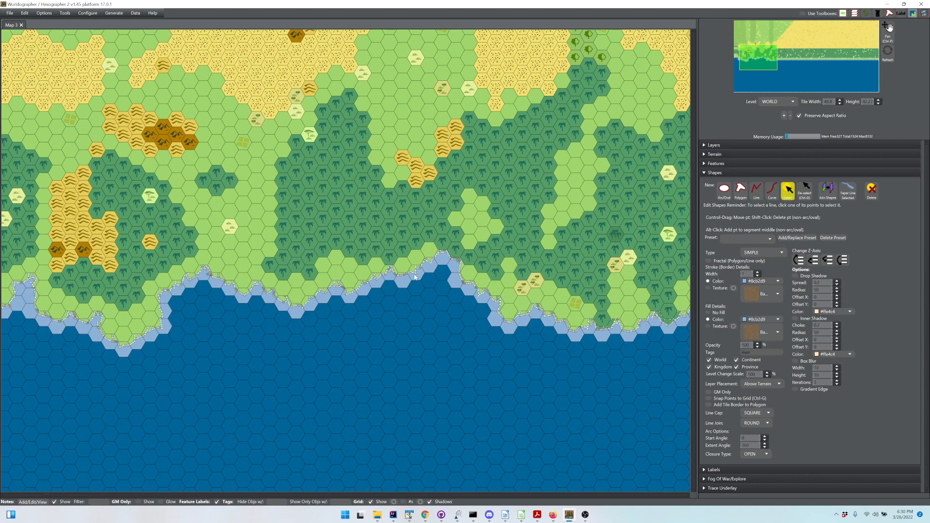
click(415, 277)
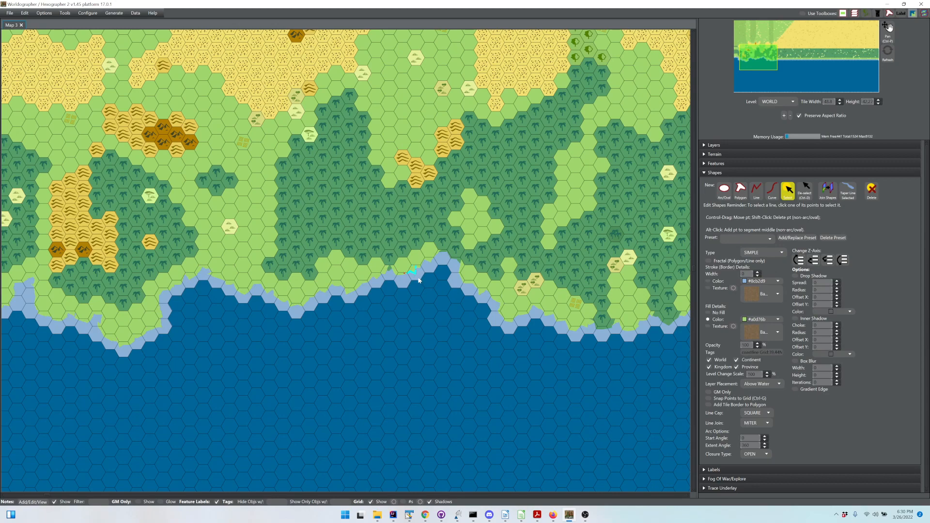
click(420, 280)
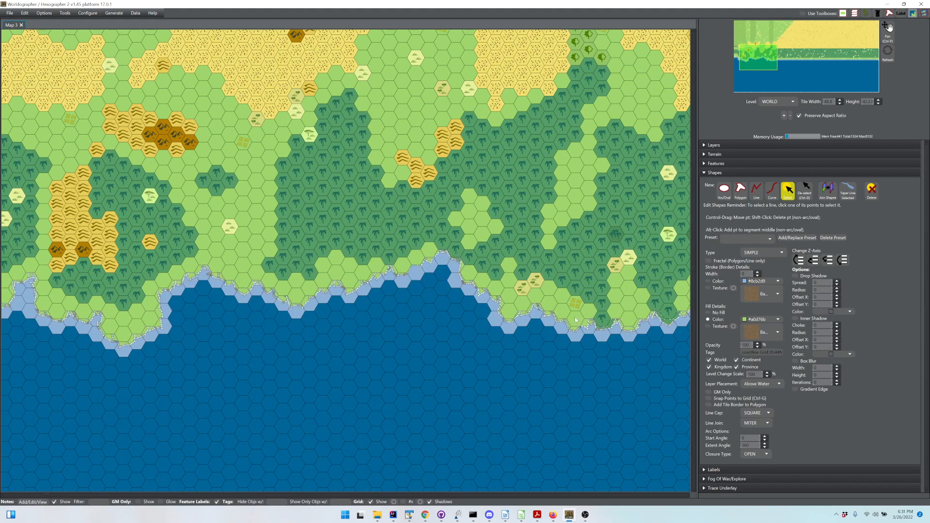
- Set the trace underlay's opacity to 60%
click(776, 175)
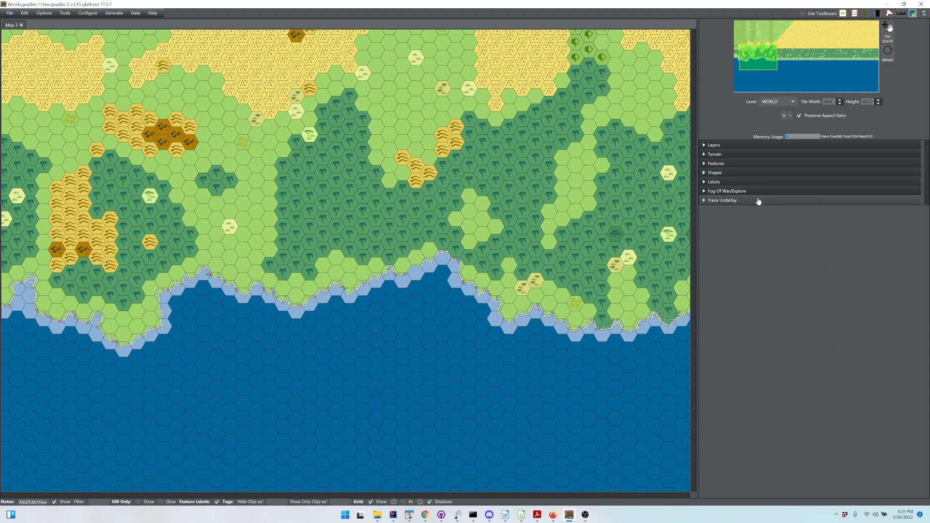
click(759, 200)
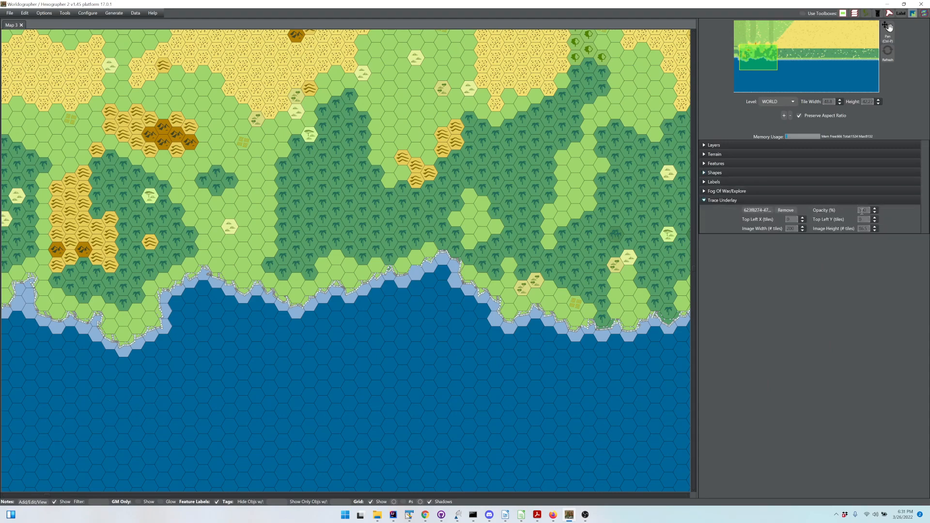
click(856, 209)
key(BackSpace)
key(Return)
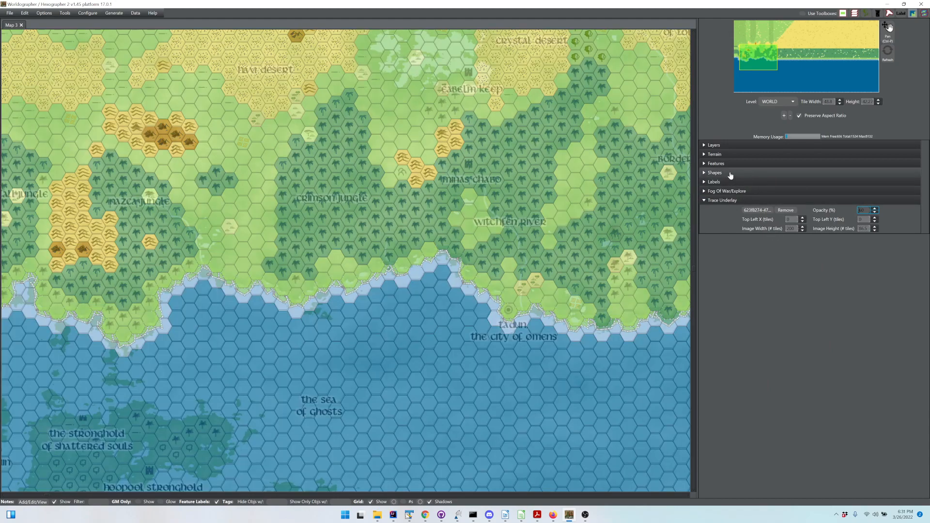
- Choose the city skyline feature, then clear the feature filter and limit the feature list to Classic
click(716, 163)
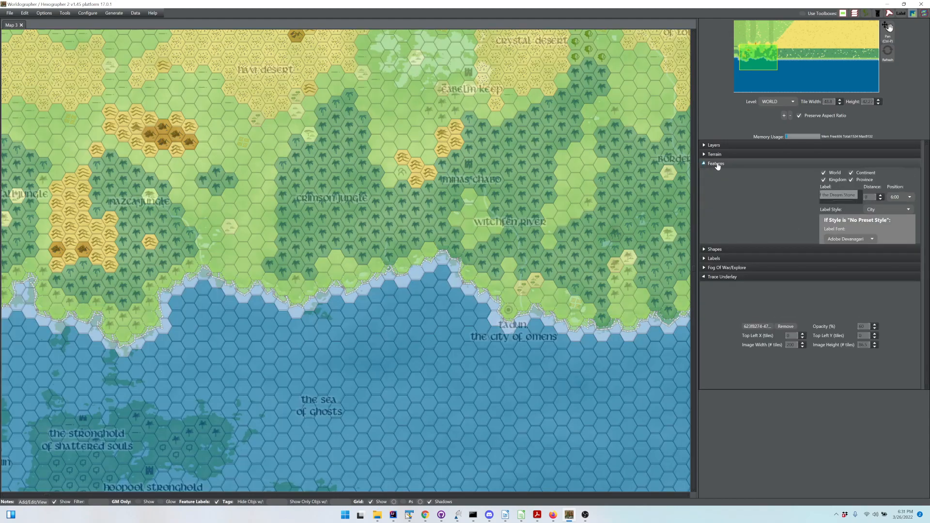
click(778, 202)
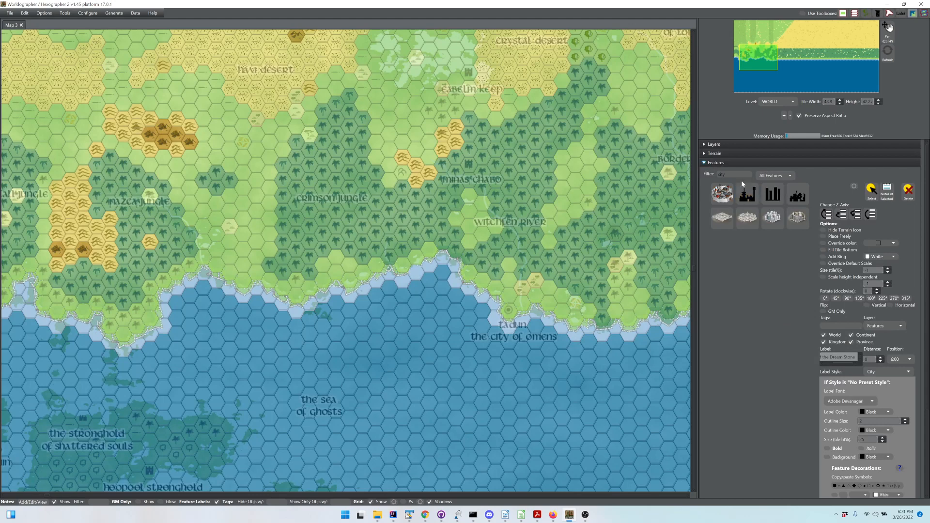
double_click(707, 171)
click(748, 193)
double_click(729, 173)
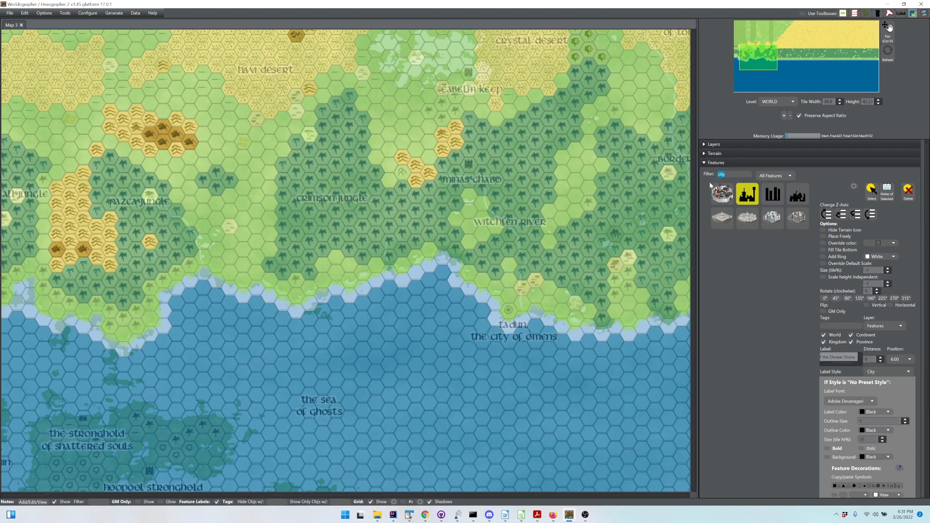
key(BackSpace)
click(762, 179)
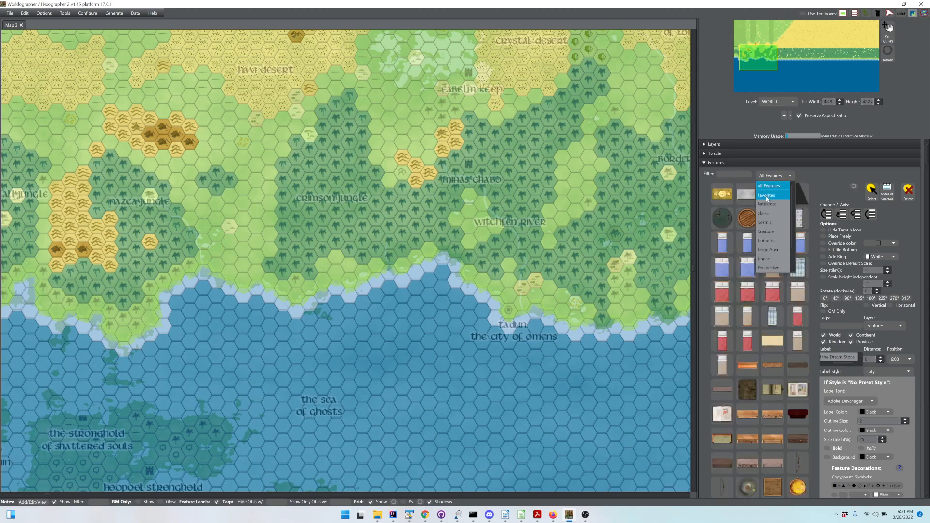
click(764, 214)
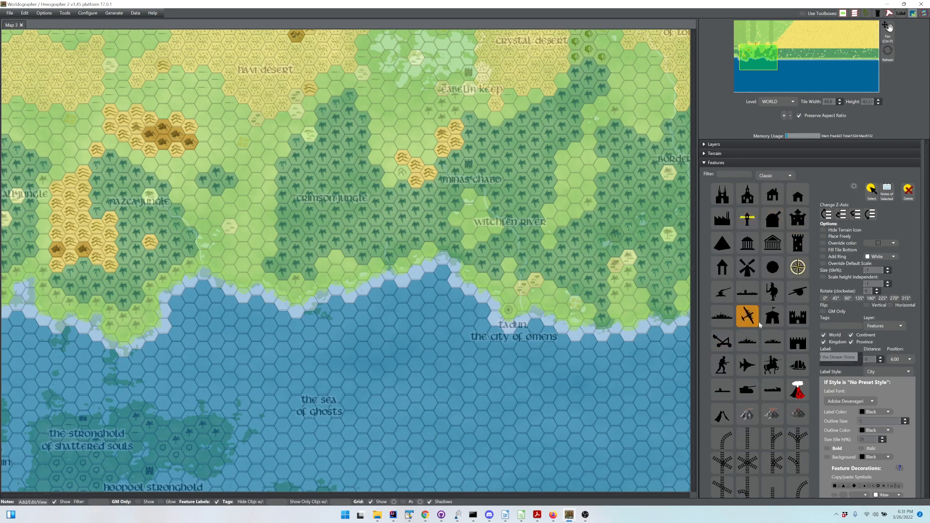
drag(737, 287, 628, 334)
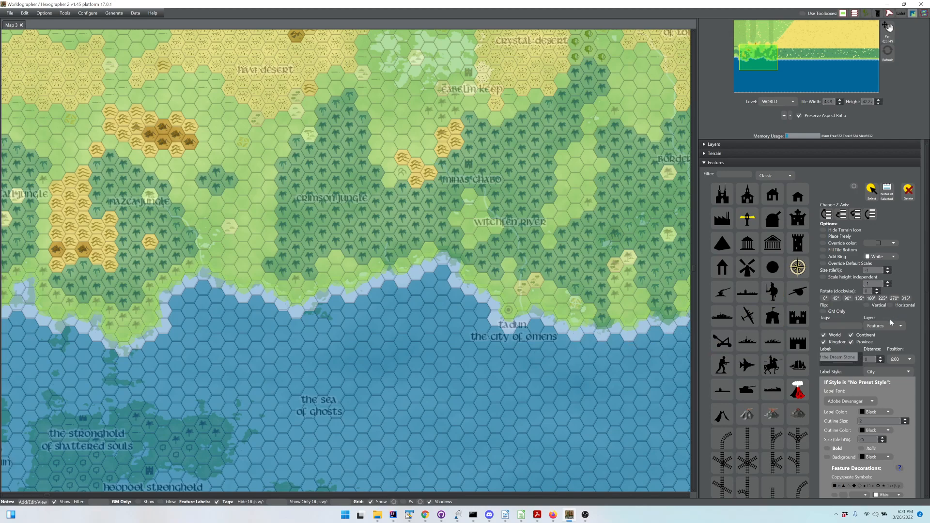
- Set the feature label to "Tadun," and "The City of Omens" on two lines, and place the city on the underlay's Tadun hex
click(848, 357)
key(ctrl+a)
key(BackSpace)
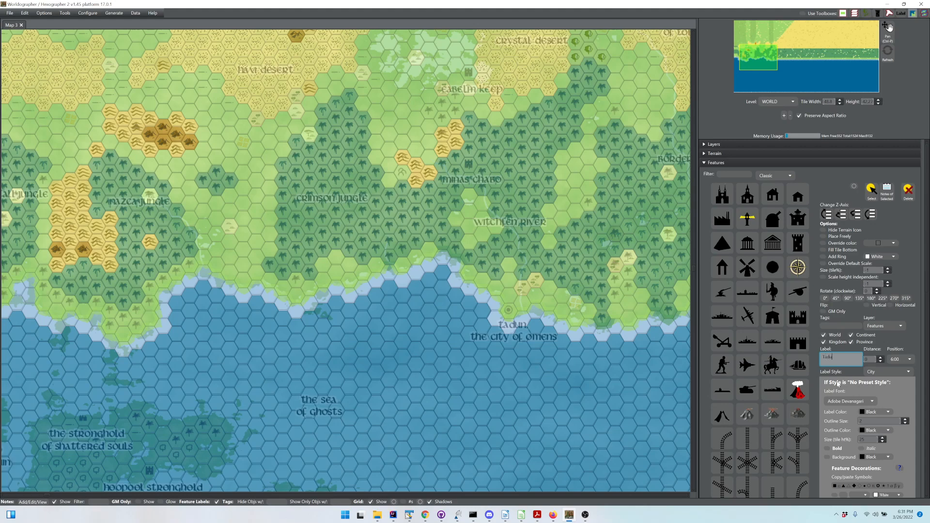
key(Return)
text(T)
text(he City of Omens)
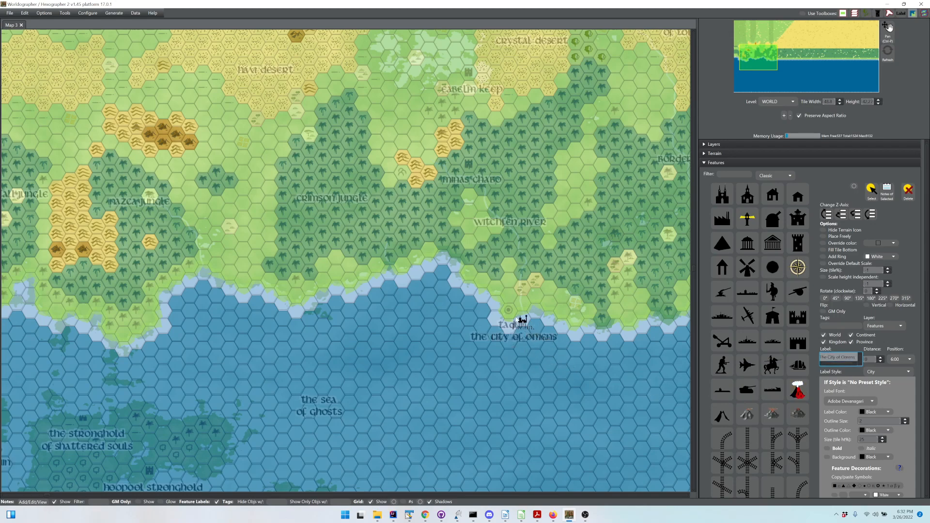
click(509, 313)
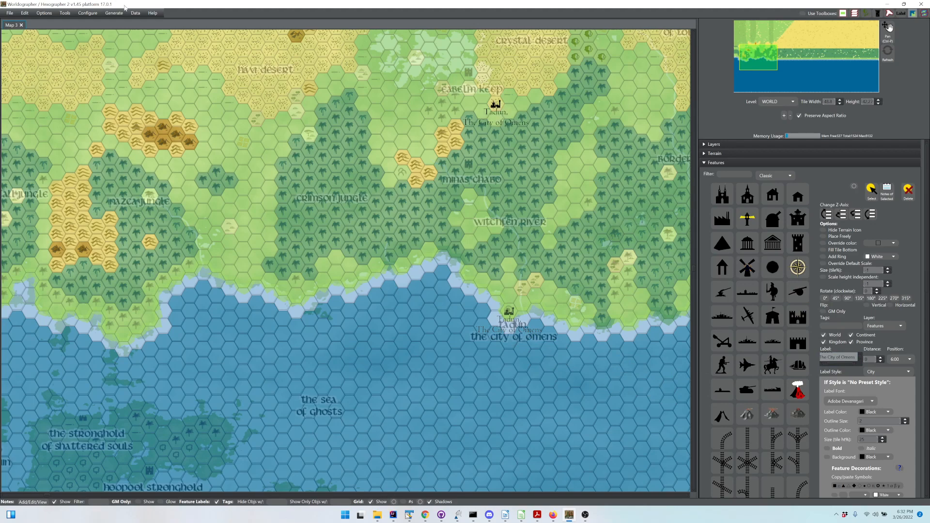
click(88, 13)
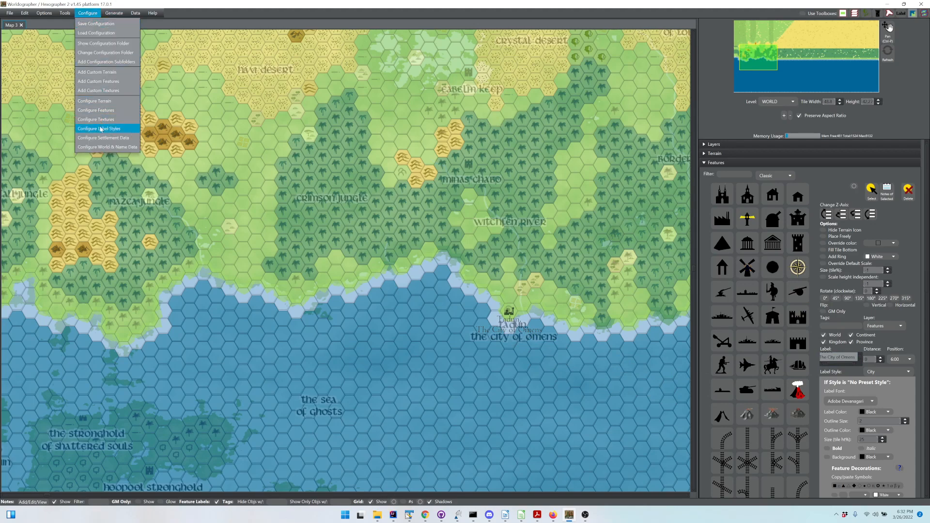
click(197, 19)
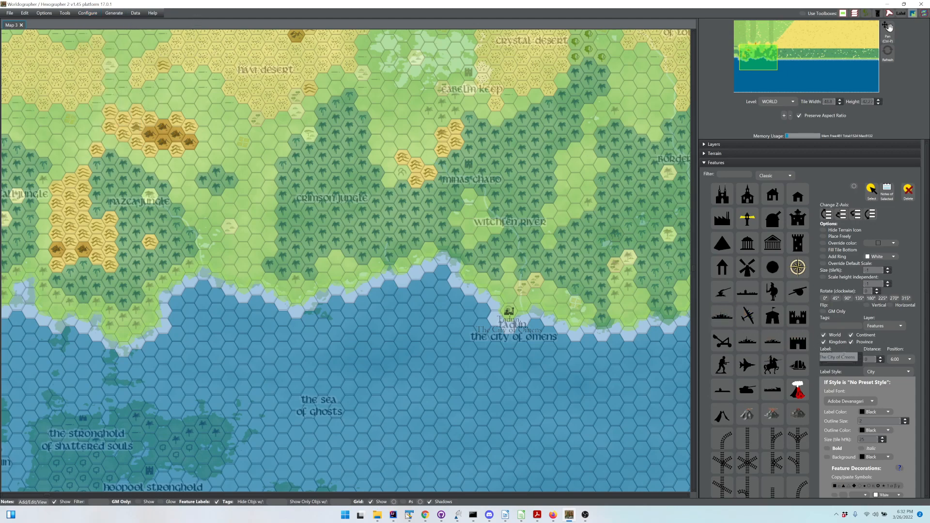
- Clear both lines of the previous feature label text
drag(845, 358, 821, 359)
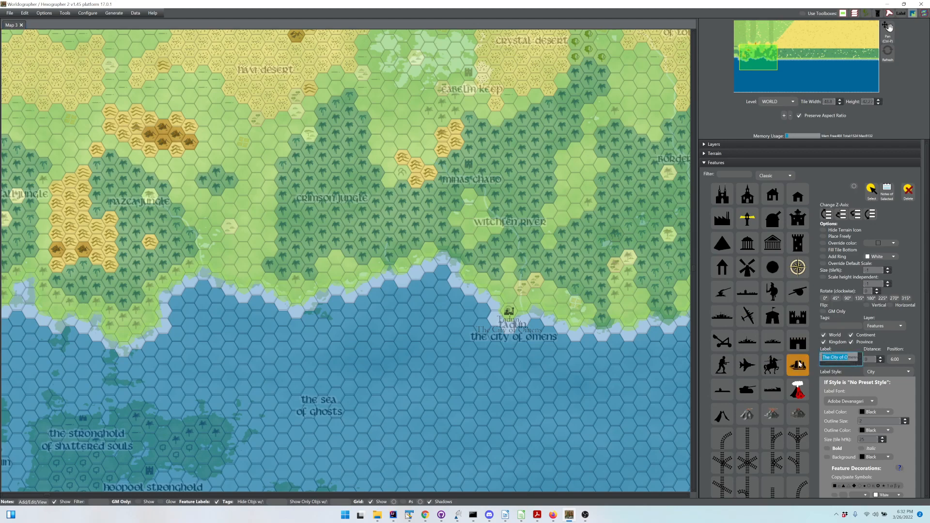
key(Delete)
key(Delete)
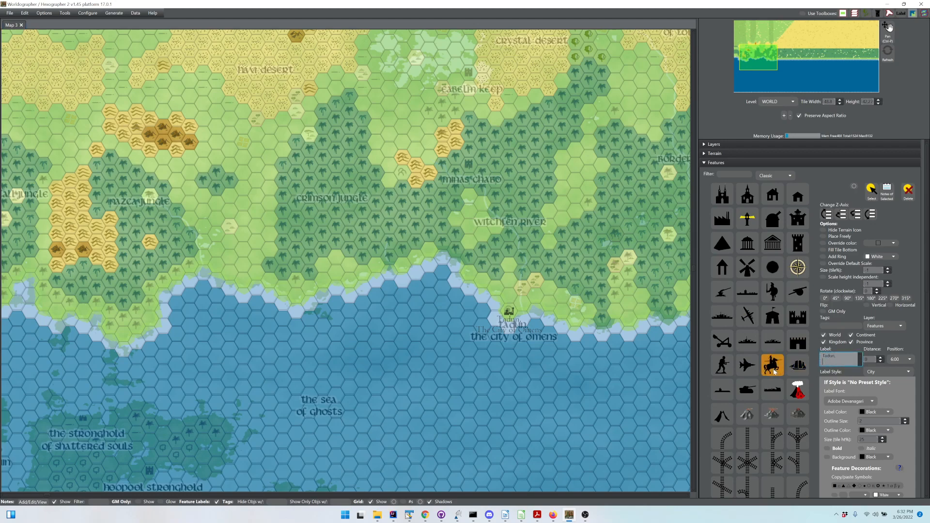
key(BackSpace)
key(BackSpace)
key(BackSpace)
key(BackSpace)
key(BackSpace)
key(BackSpace)
key(BackSpace)
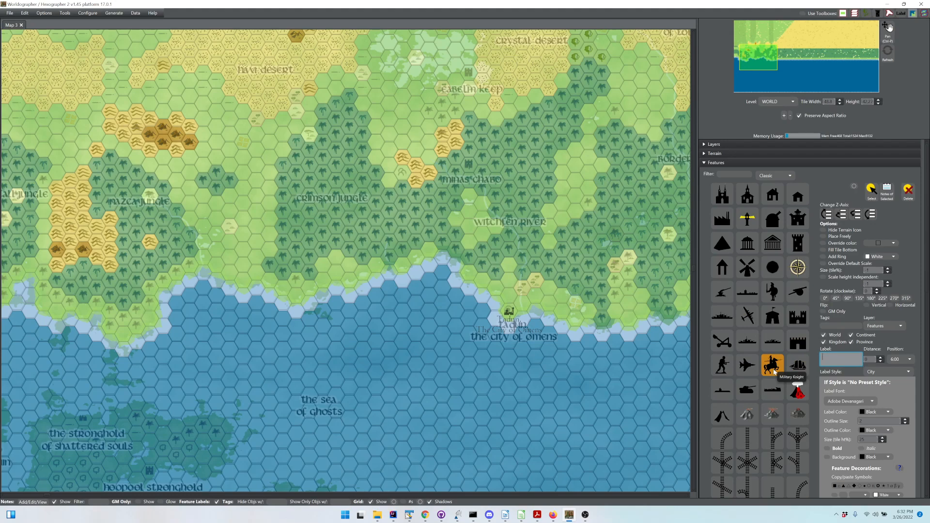
- Set the feature label to "Cabelin Keep", choose the castle feature, and place it on the underlay's Cabelin Keep hex
text(Cabelin Keep)
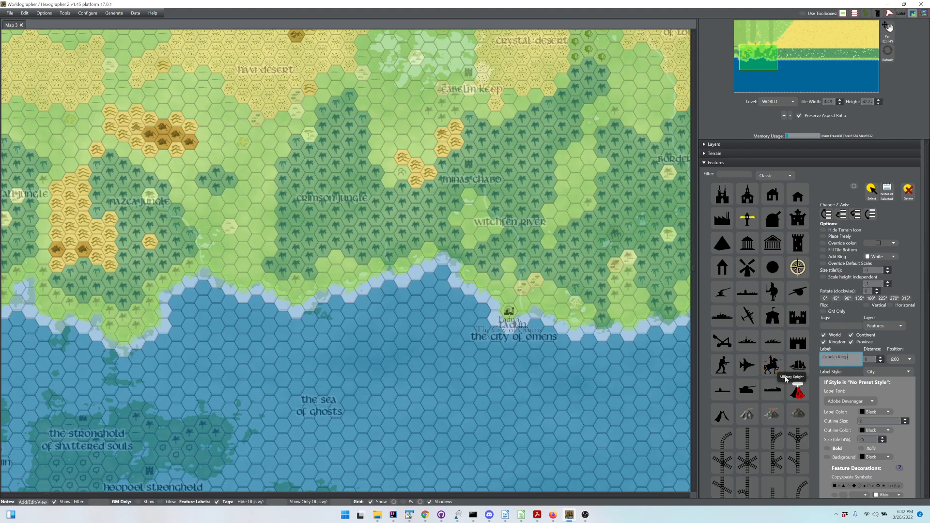
click(800, 338)
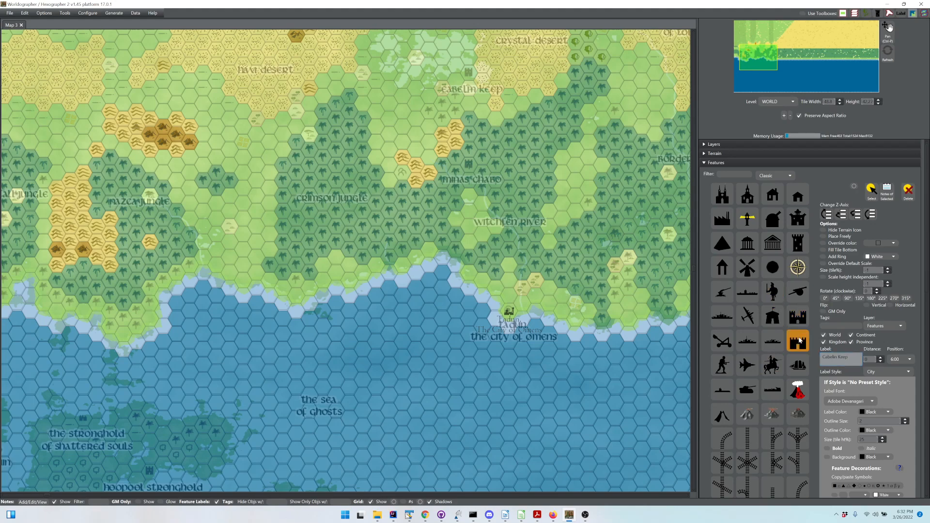
click(469, 74)
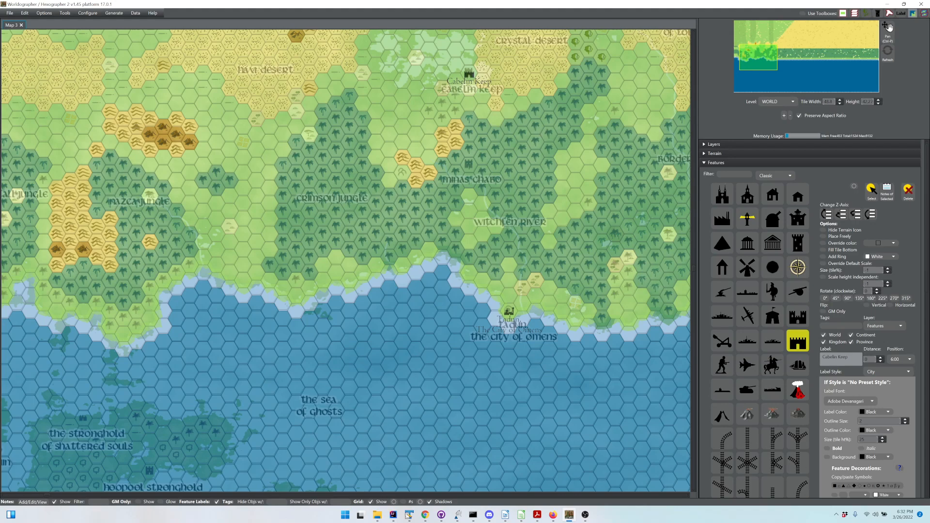
- Draw an unfilled river line with stroke width 10 from the coast east of Nazca Jungle inland along the underlay's river
click(766, 163)
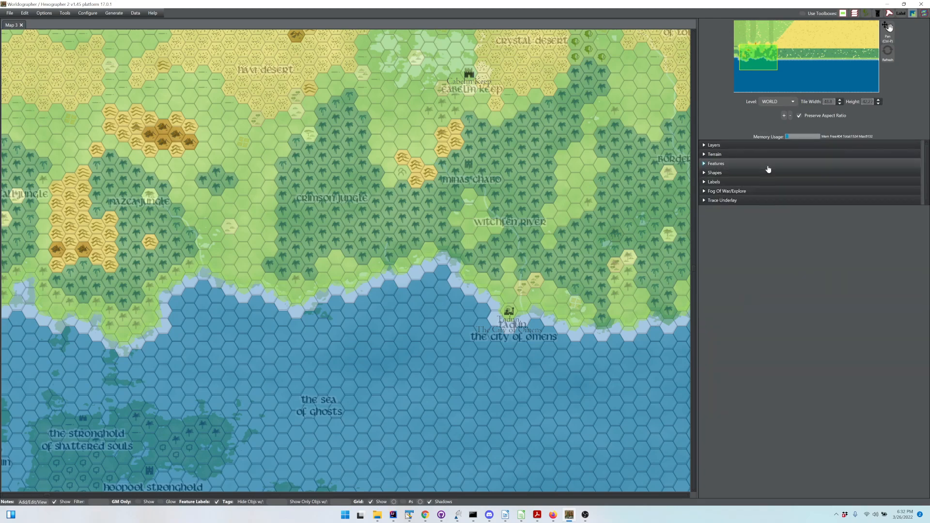
click(746, 174)
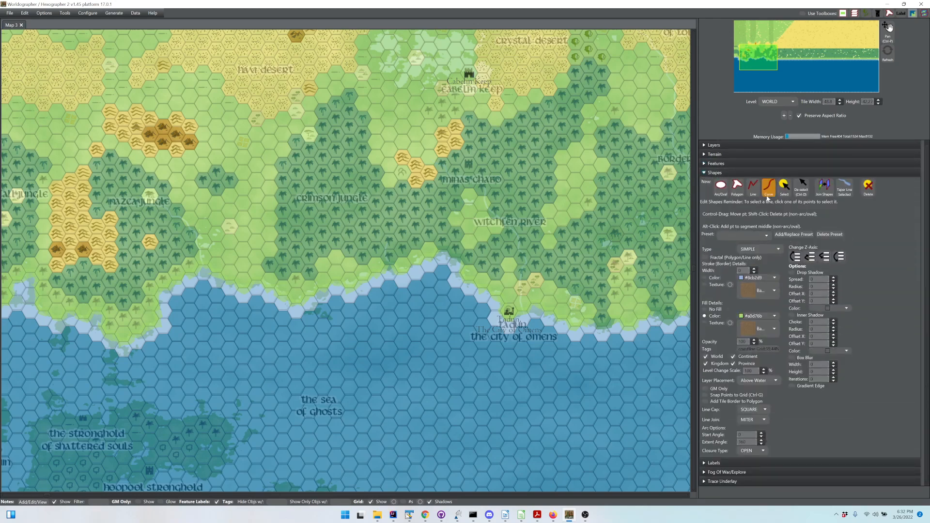
click(756, 192)
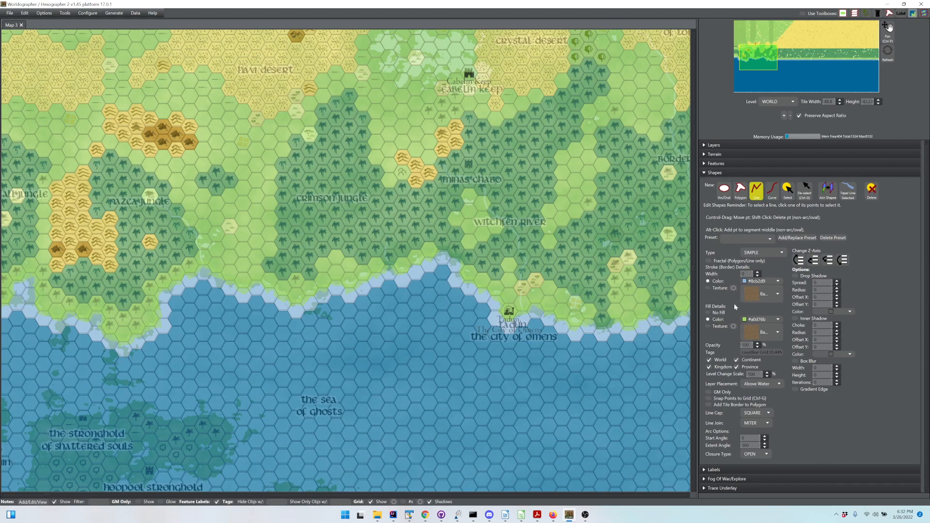
click(758, 275)
text(10)
click(200, 278)
- Set the trace underlay's opacity to 100%
click(787, 173)
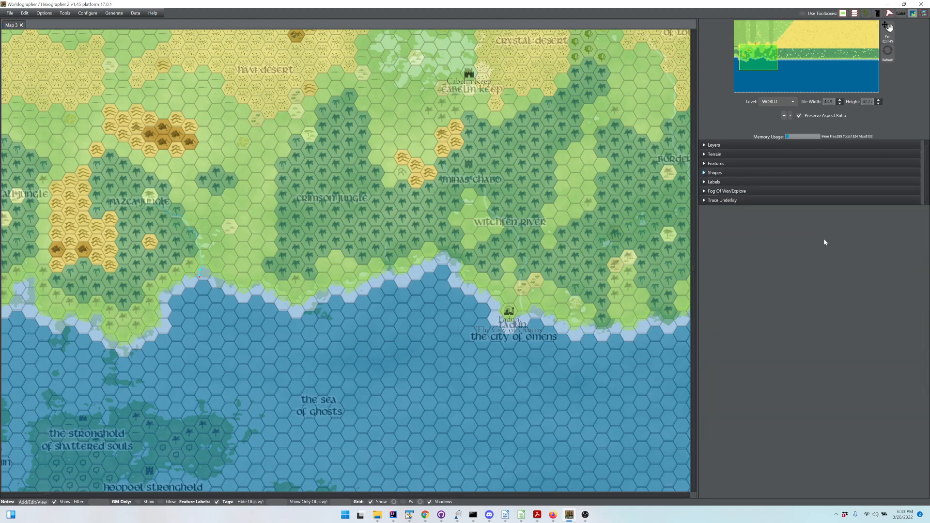
click(831, 200)
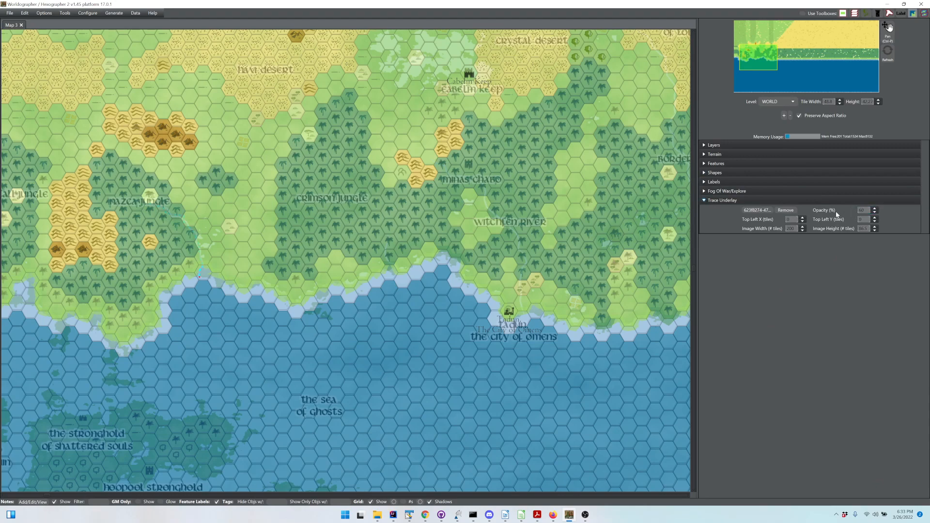
click(863, 209)
key(BackSpace)
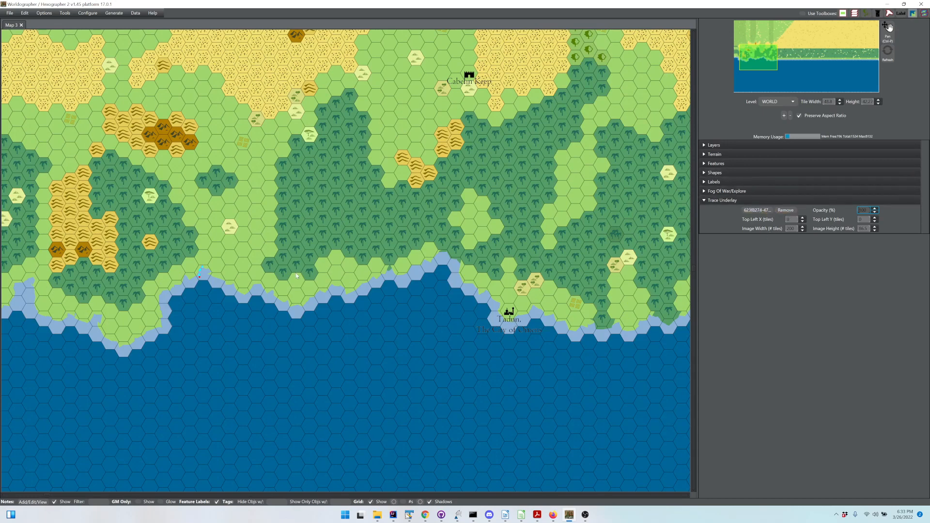
- Set the river line's layer placement to Above Terrain
click(717, 173)
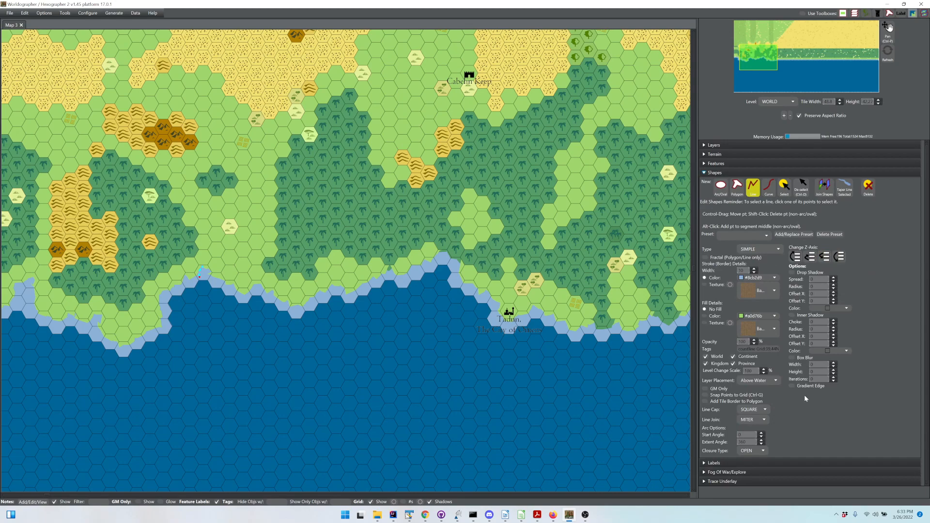
click(772, 383)
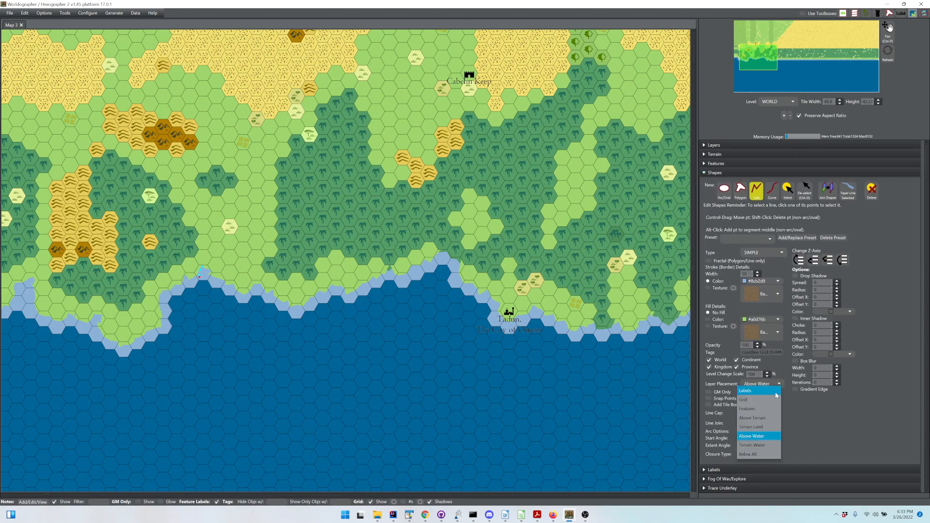
click(757, 421)
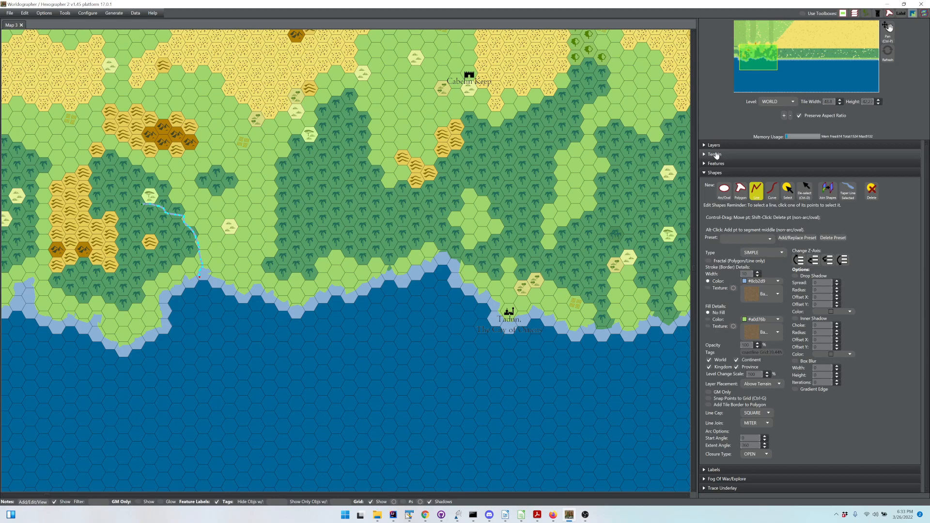
click(774, 388)
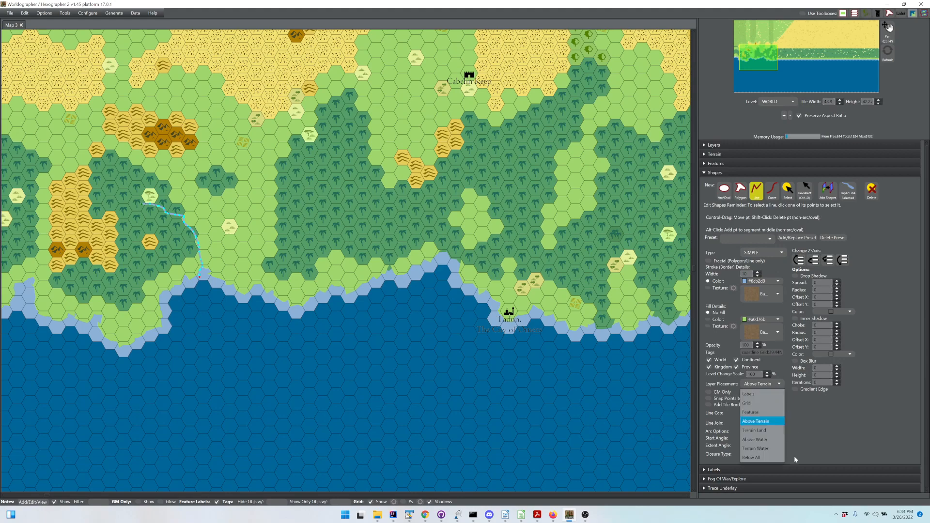
click(813, 435)
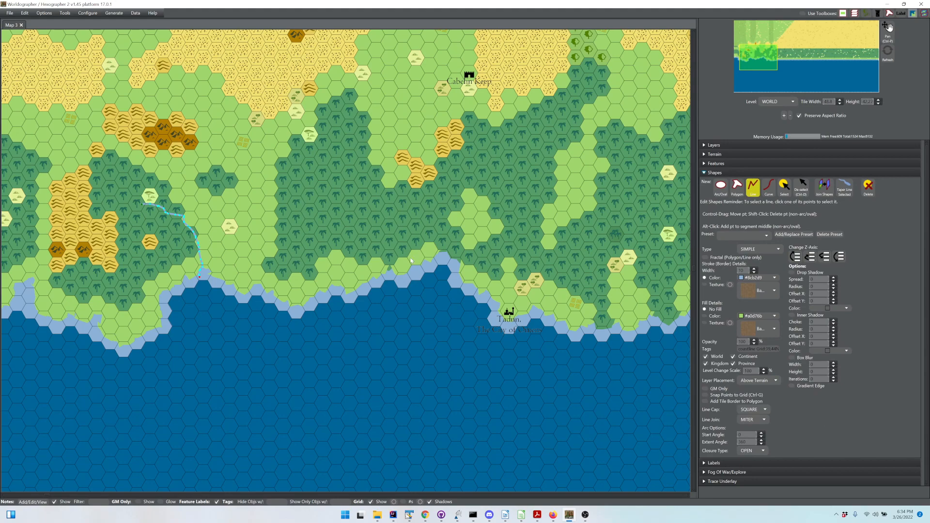